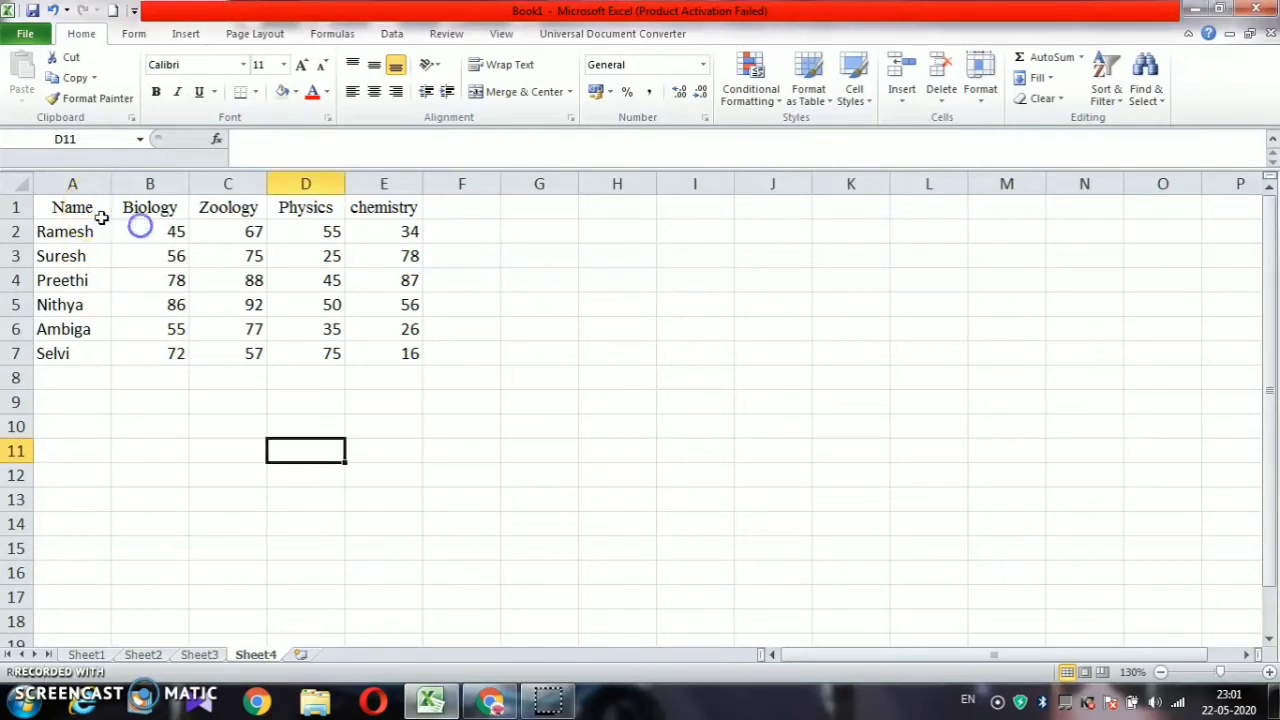
Format the Name and Biology range A1:B7 as a table with a light blue style and headers
left_click(84, 213)
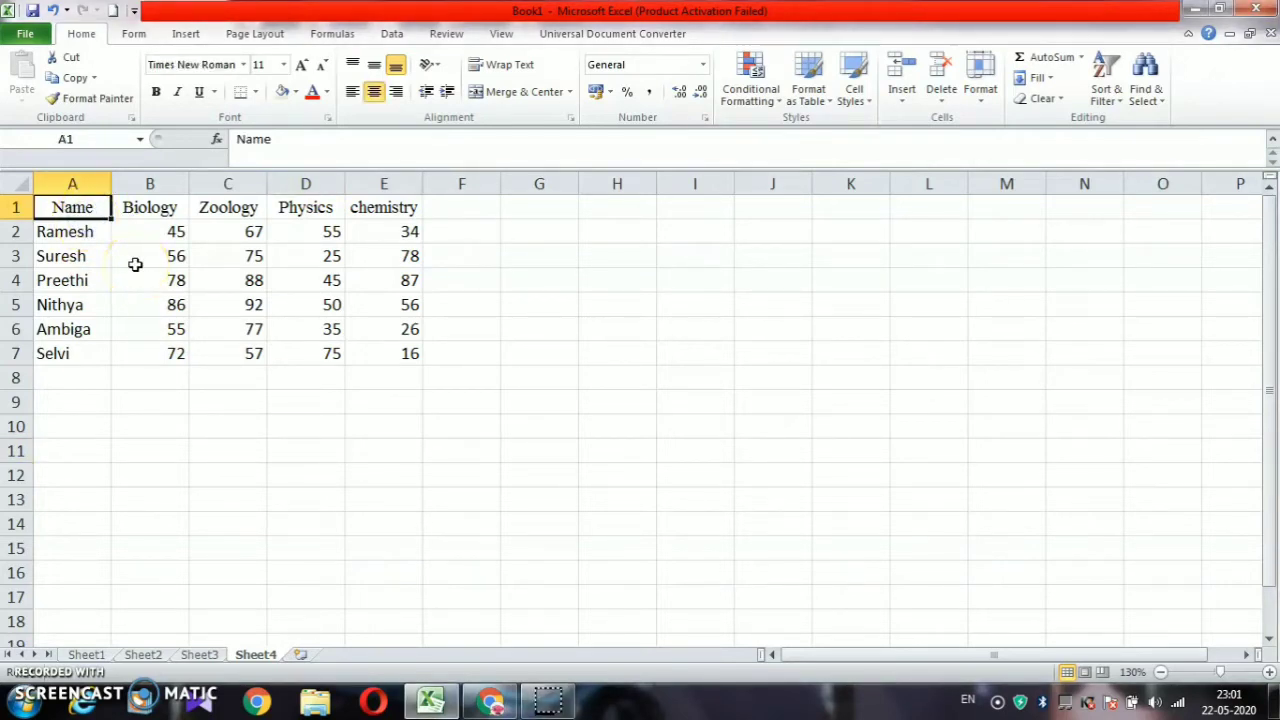
key("shift+Right")
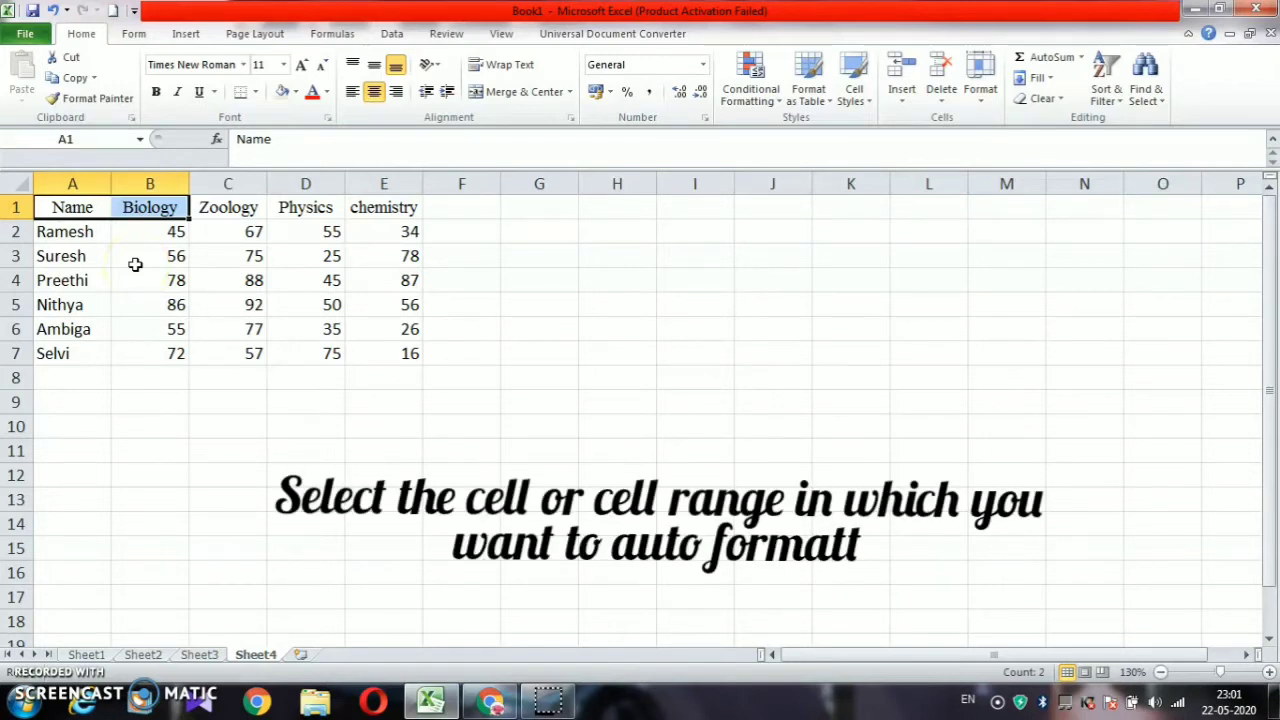
key("shift+Down")
key("shift+Down")
key("shift+Down")
key("shift+Down")
key("shift+Down")
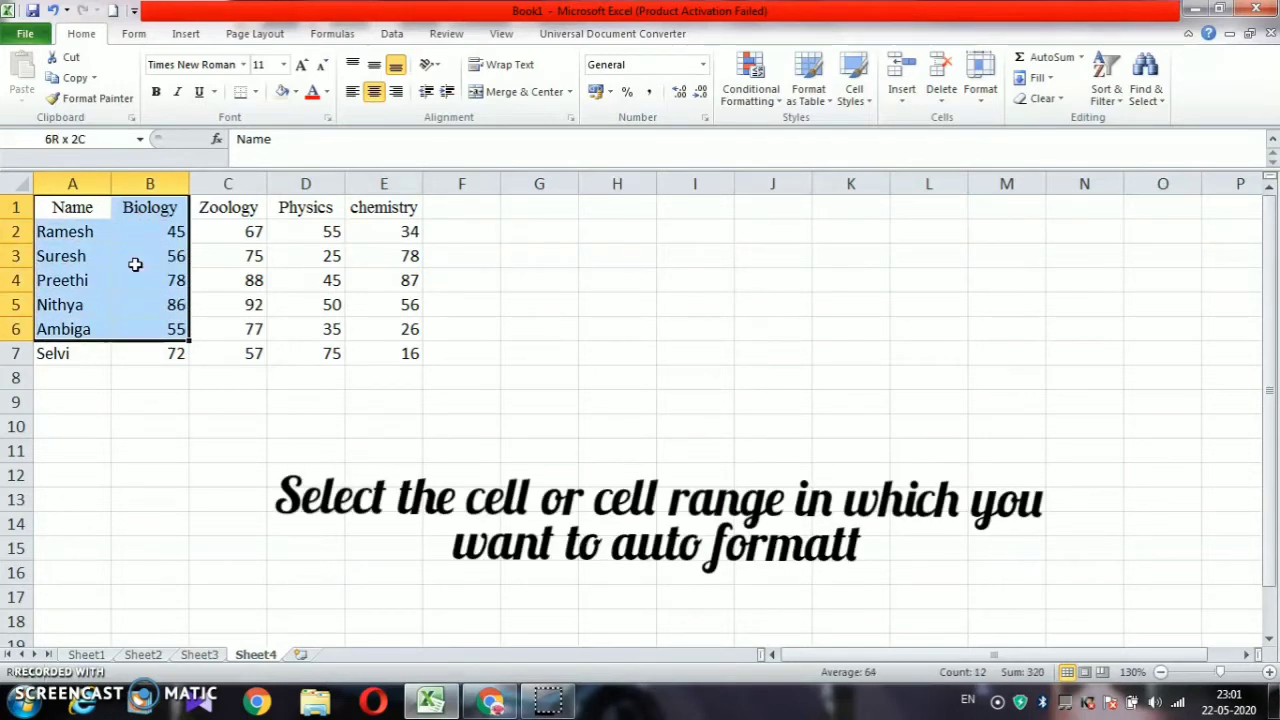
key("shift+Down")
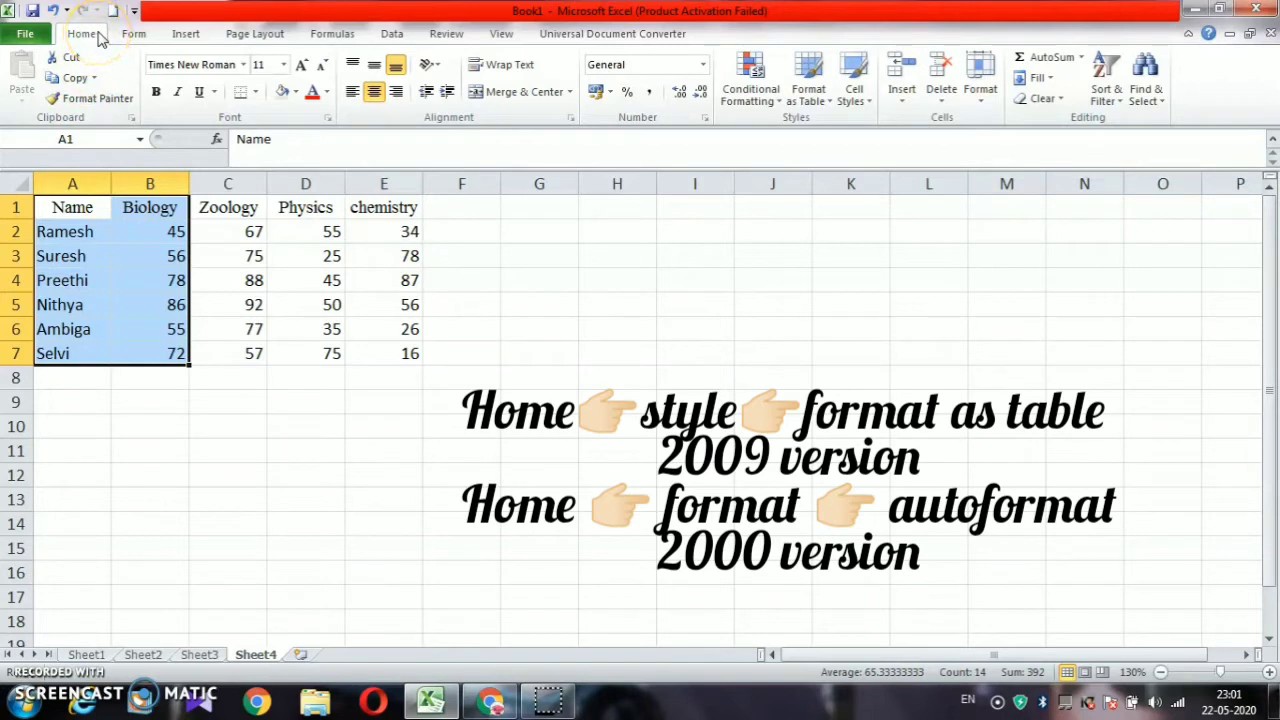
left_click(824, 104)
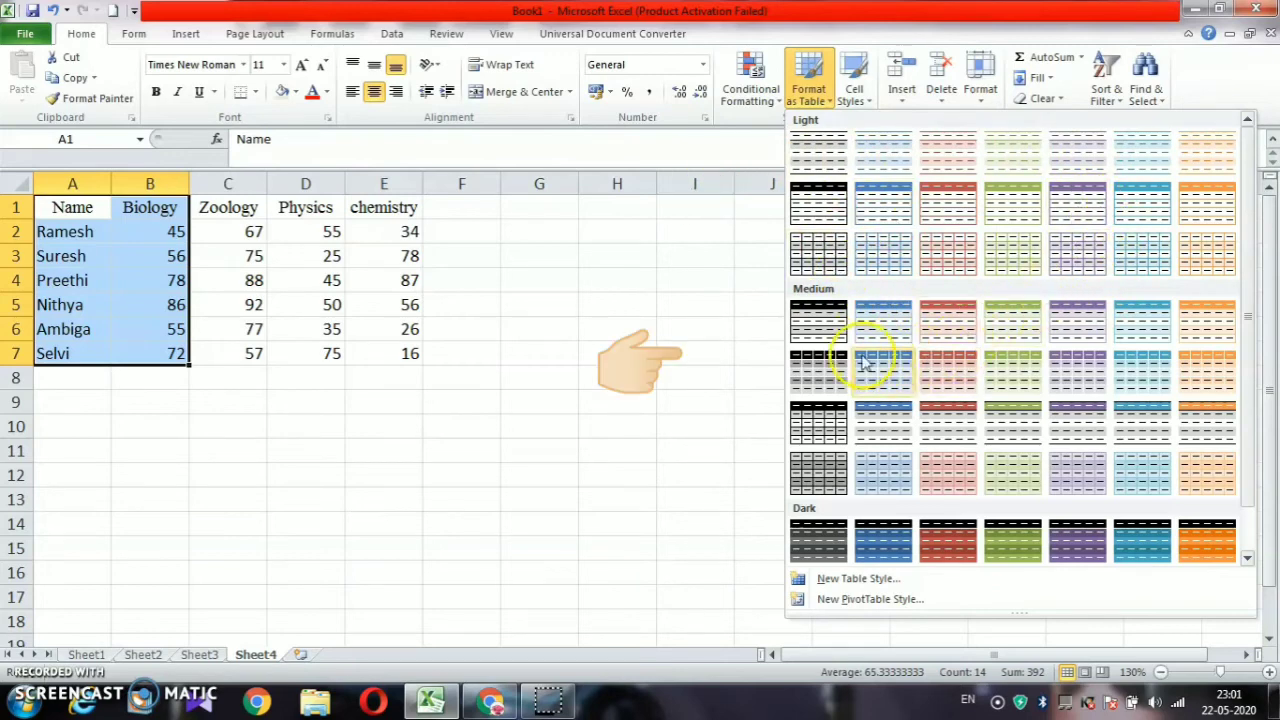
scroll(1060, 460, "down", 1)
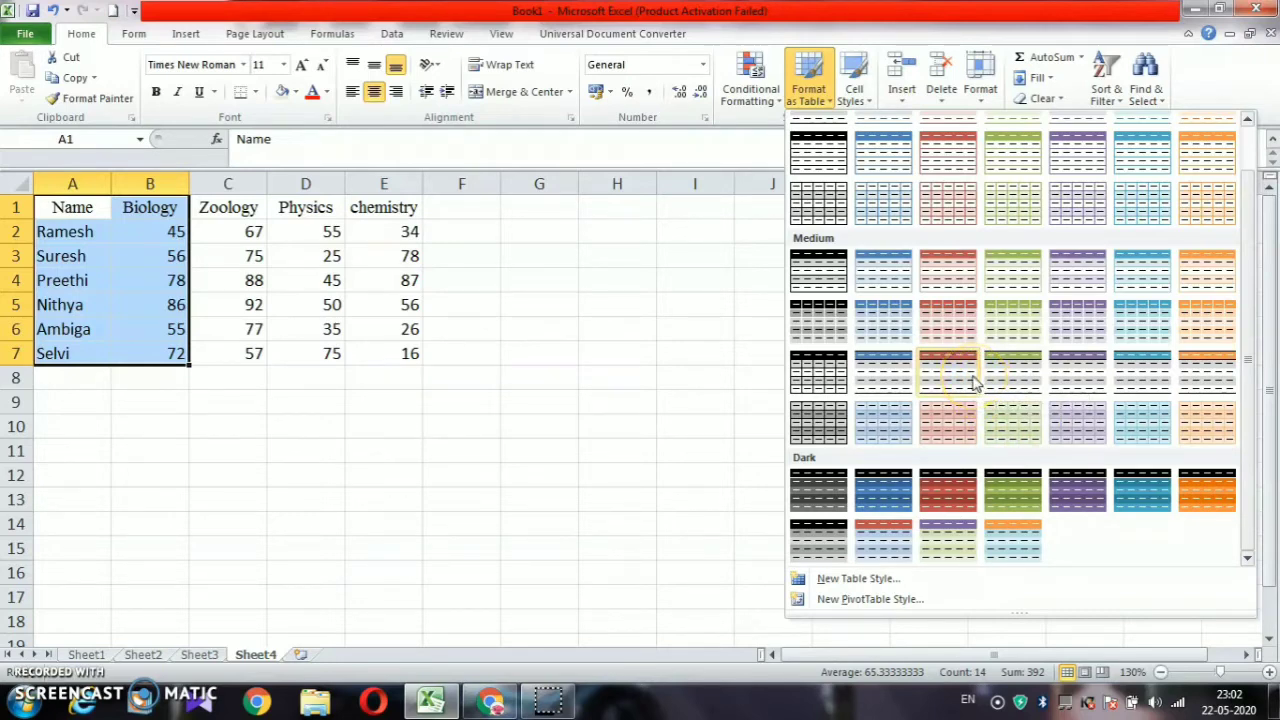
scroll(903, 280, "up", 1)
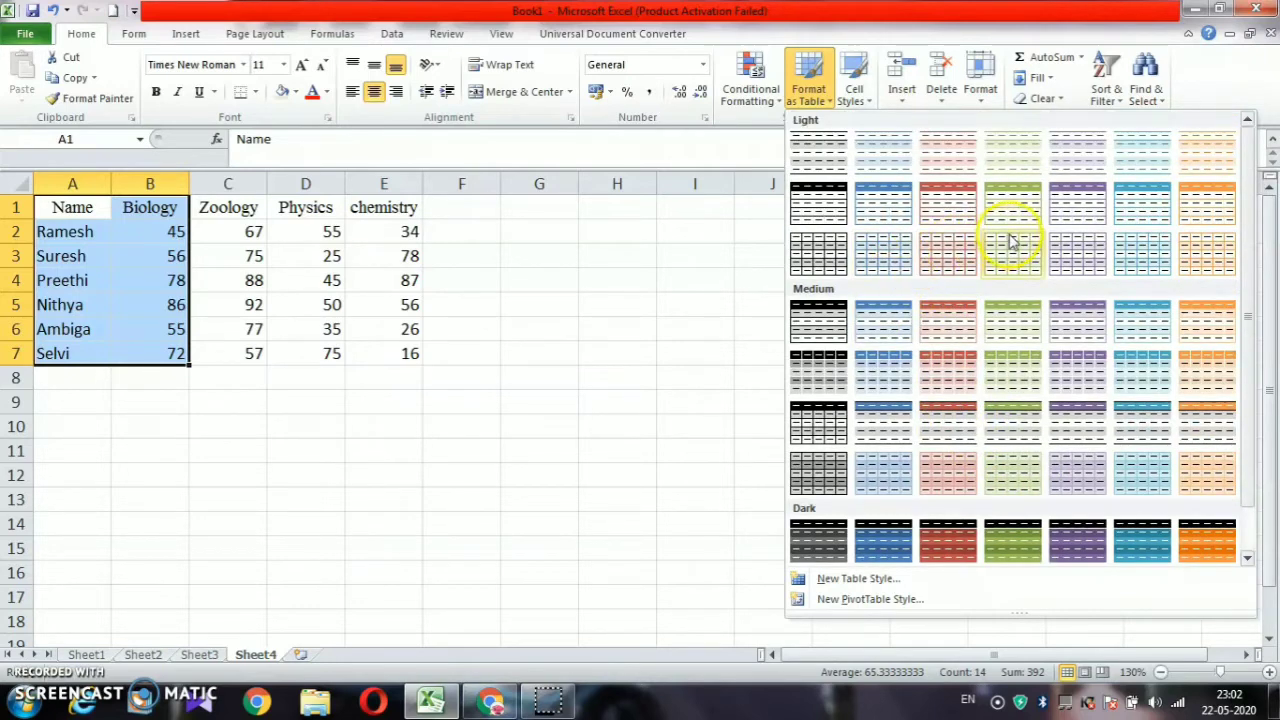
left_click(1123, 195)
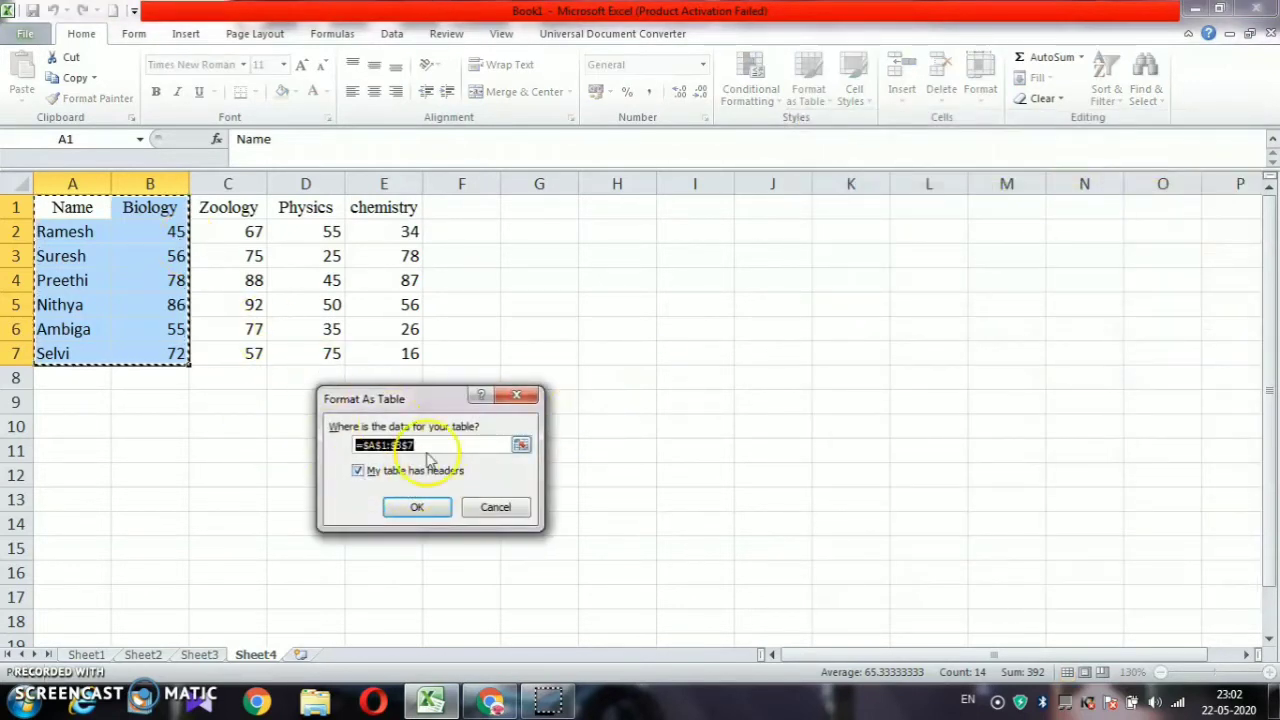
left_click(418, 508)
left_click(240, 455)
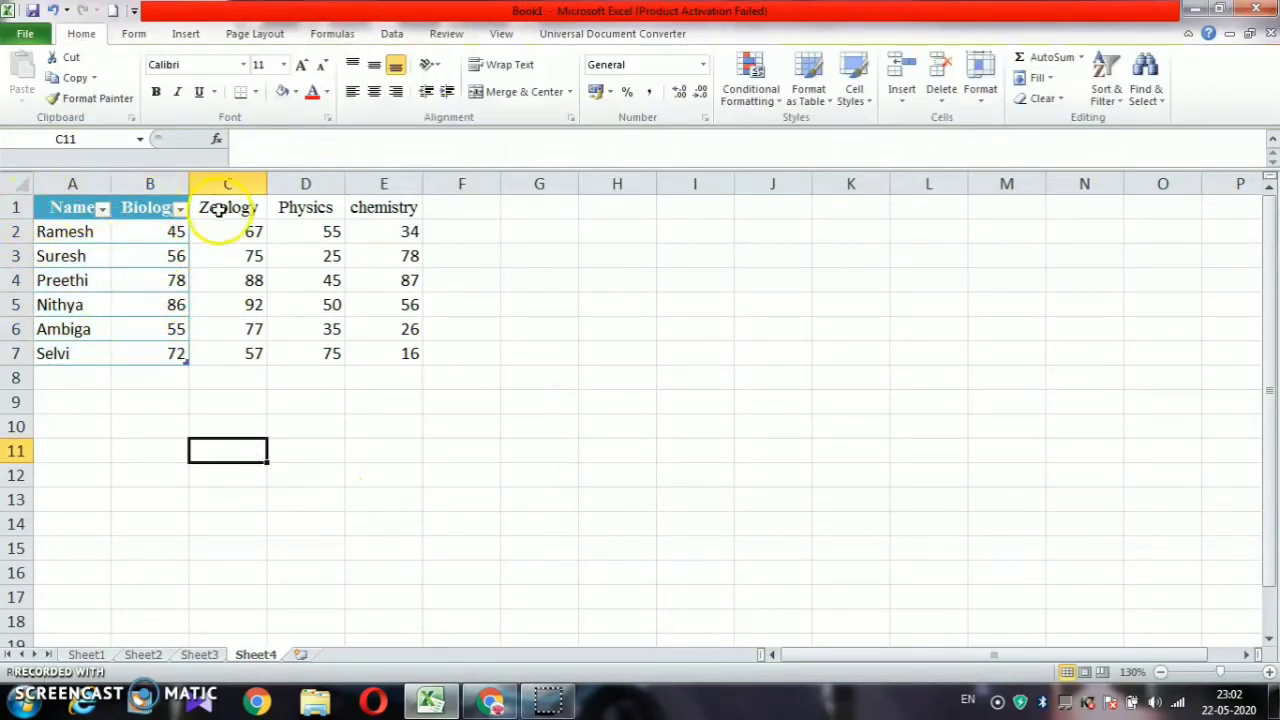
Format the Zoology column C1:C7 as a separate table with a green medium style
left_click_drag(216, 207, 240, 366)
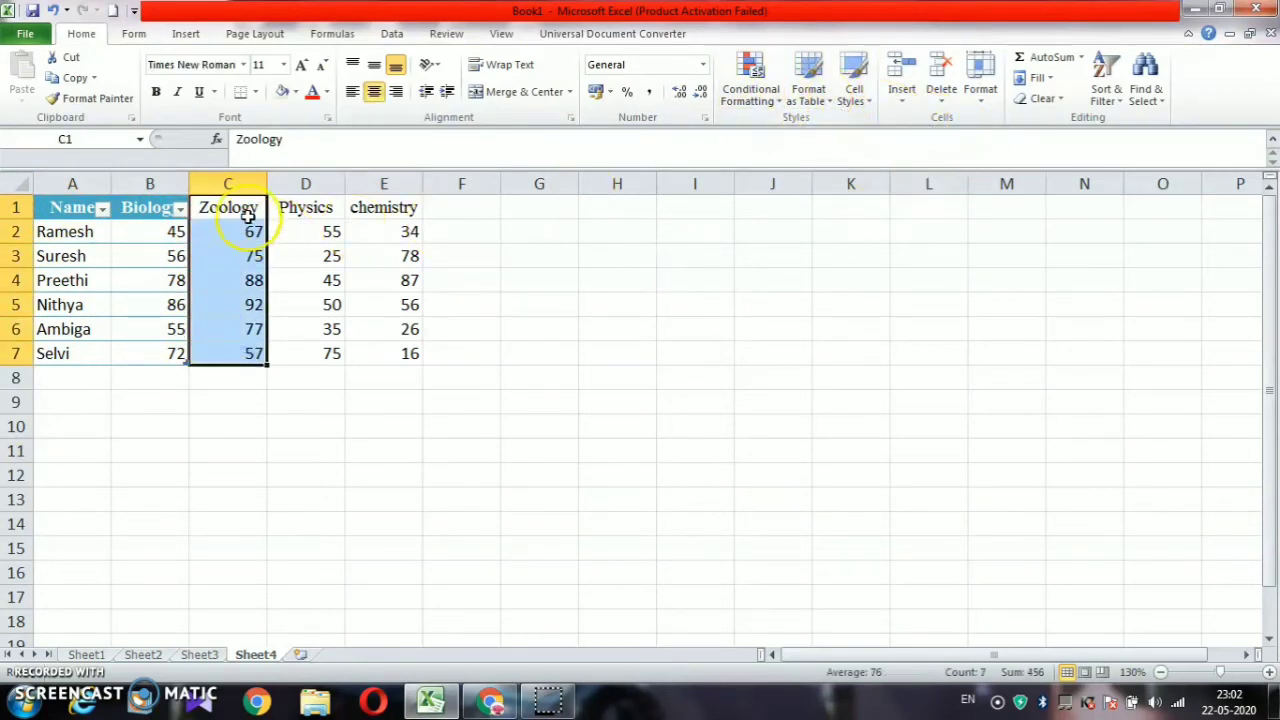
left_click(811, 100)
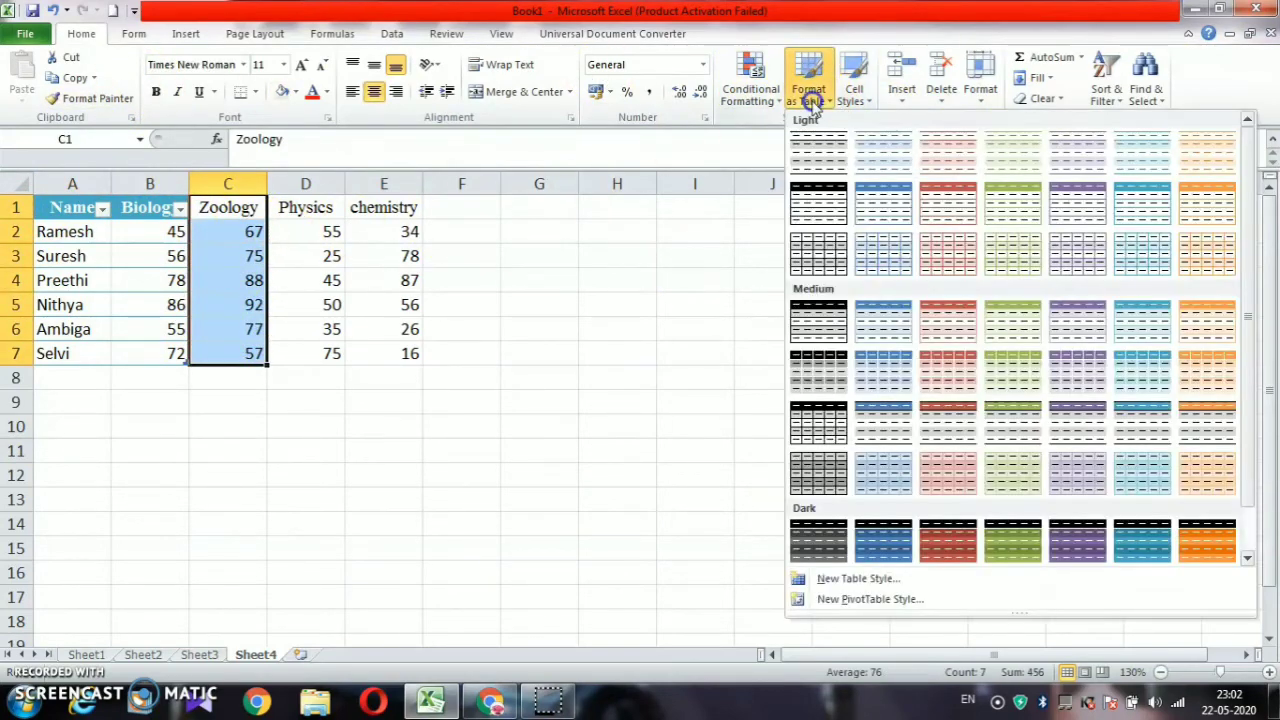
left_click(1014, 416)
left_click(416, 508)
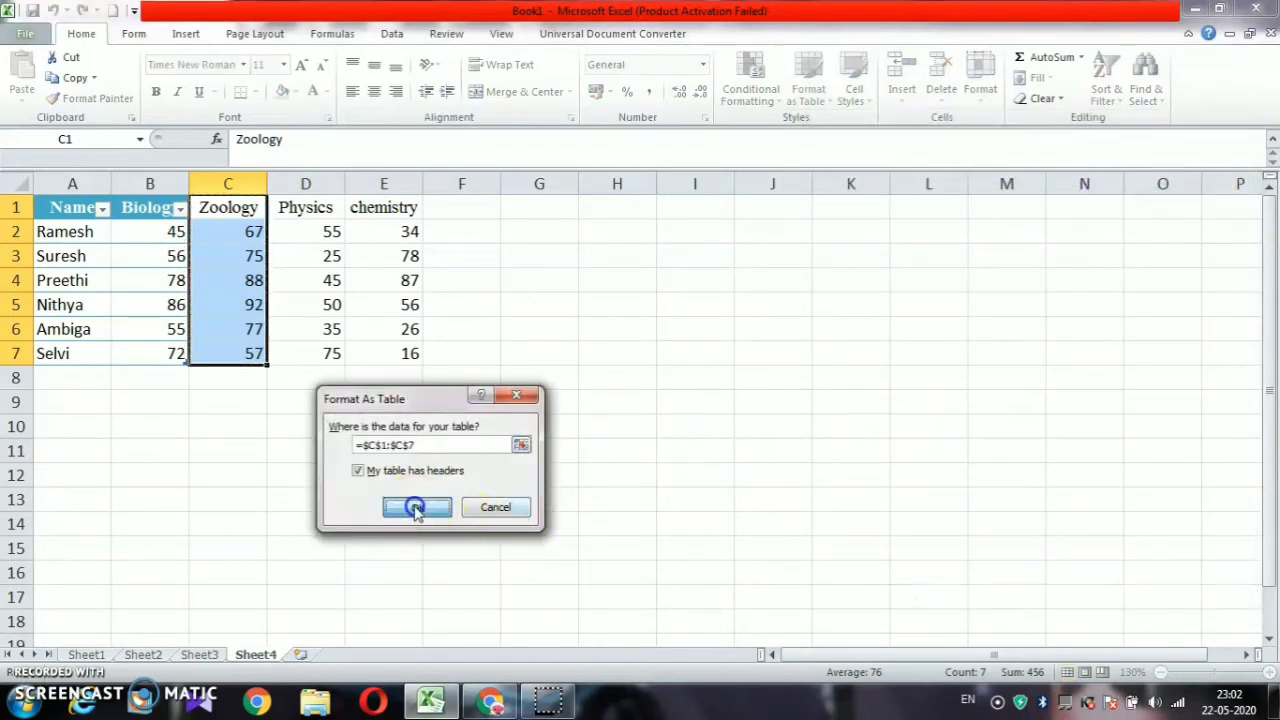
left_click(400, 496)
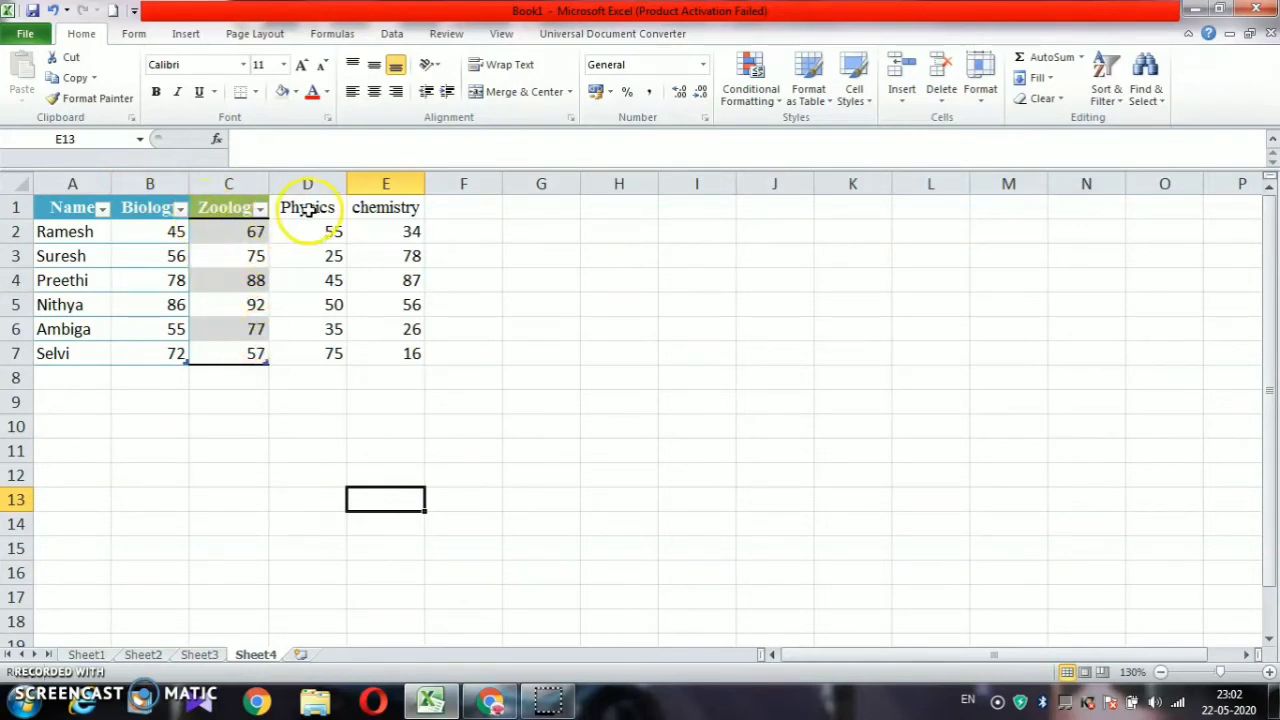
Format Physics and chemistry, D1:E7, as a dark purple table and widen column D
left_click_drag(300, 206, 409, 352)
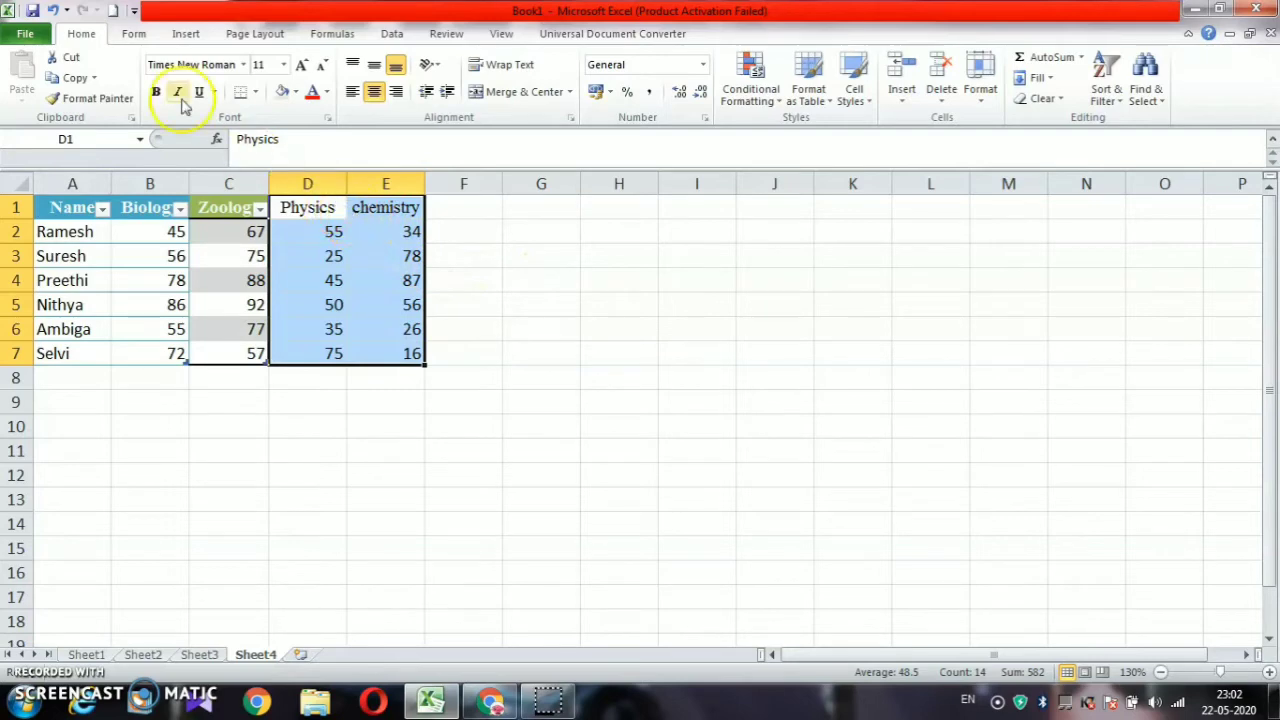
left_click(799, 110)
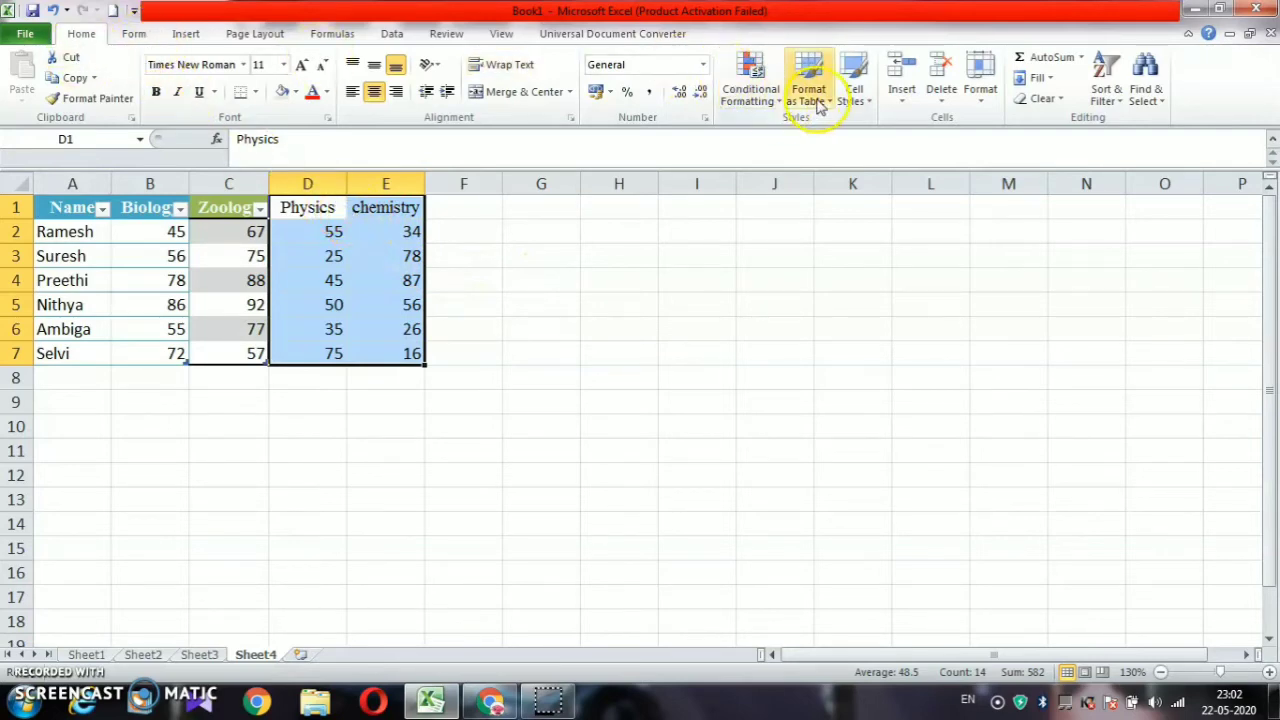
scroll(1020, 362, "down", 1)
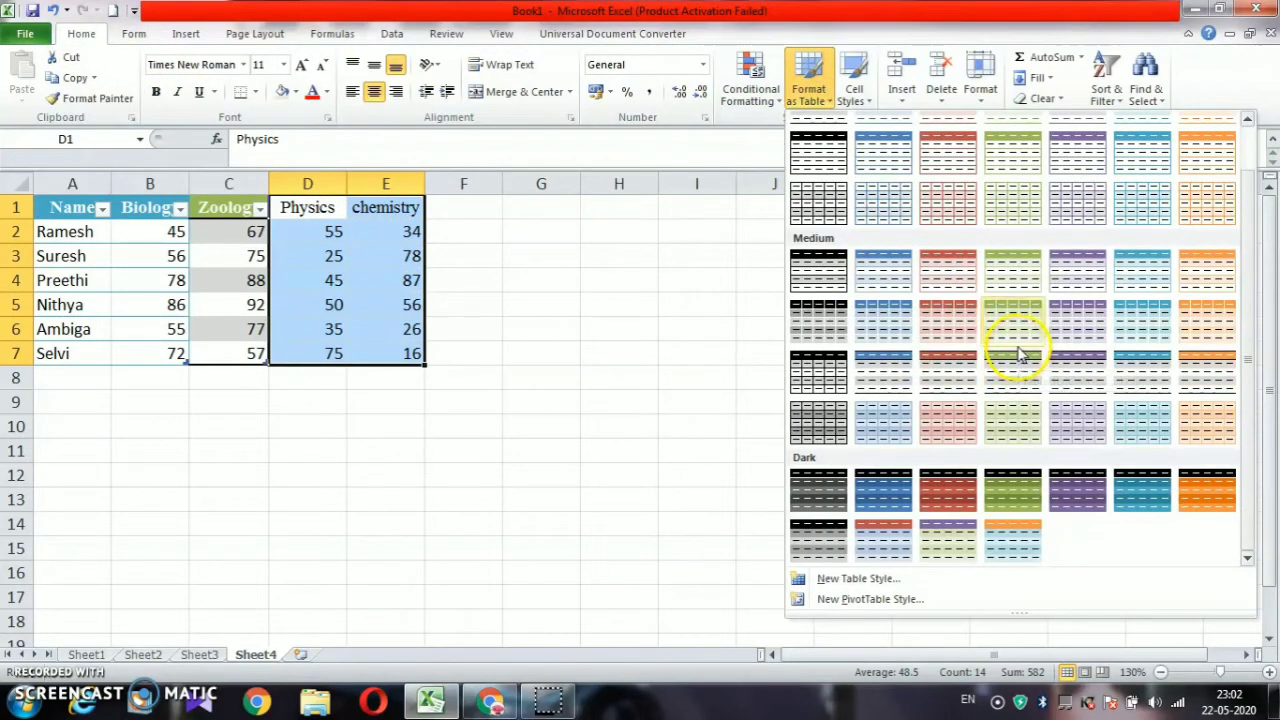
left_click(1073, 487)
left_click(421, 508)
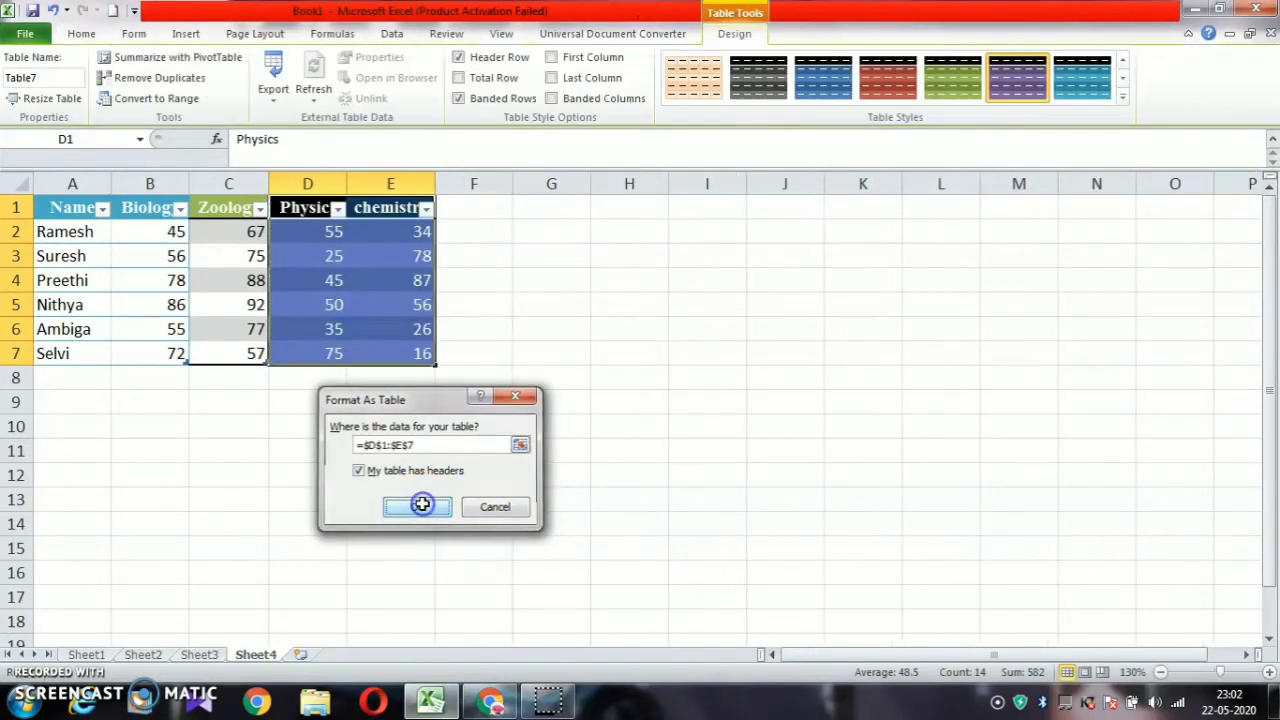
left_click(584, 402)
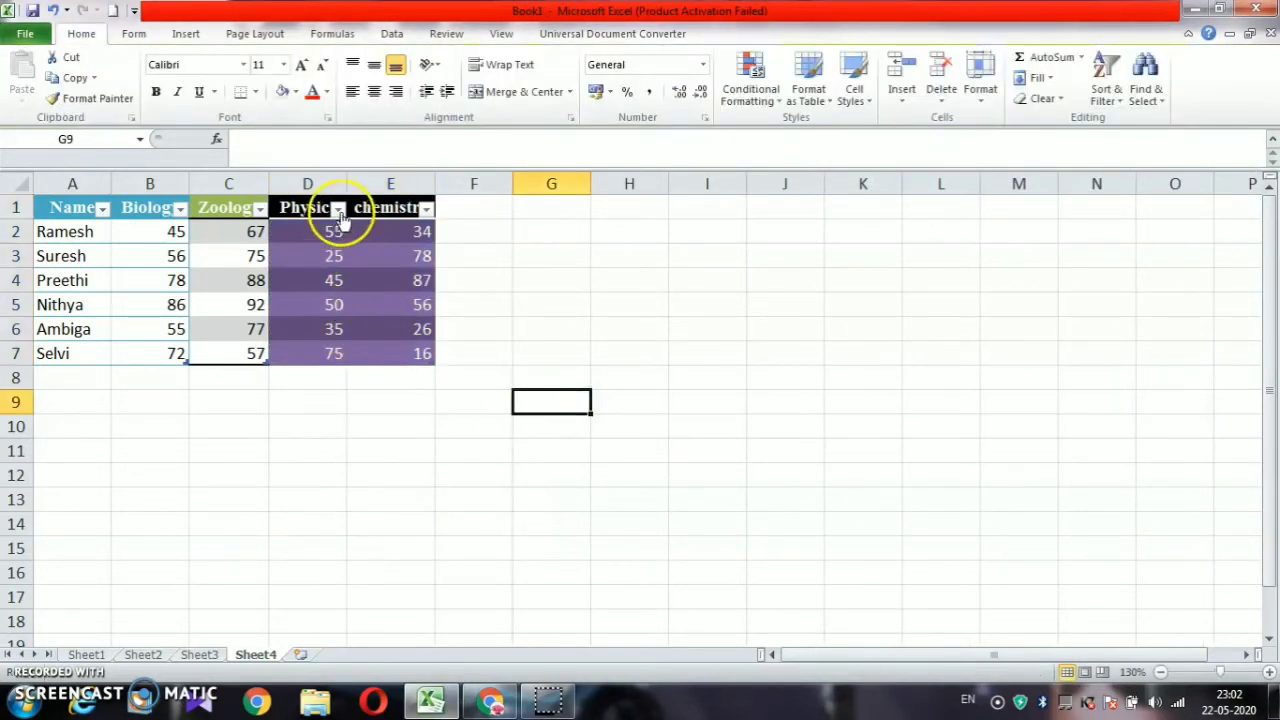
left_click_drag(347, 183, 369, 181)
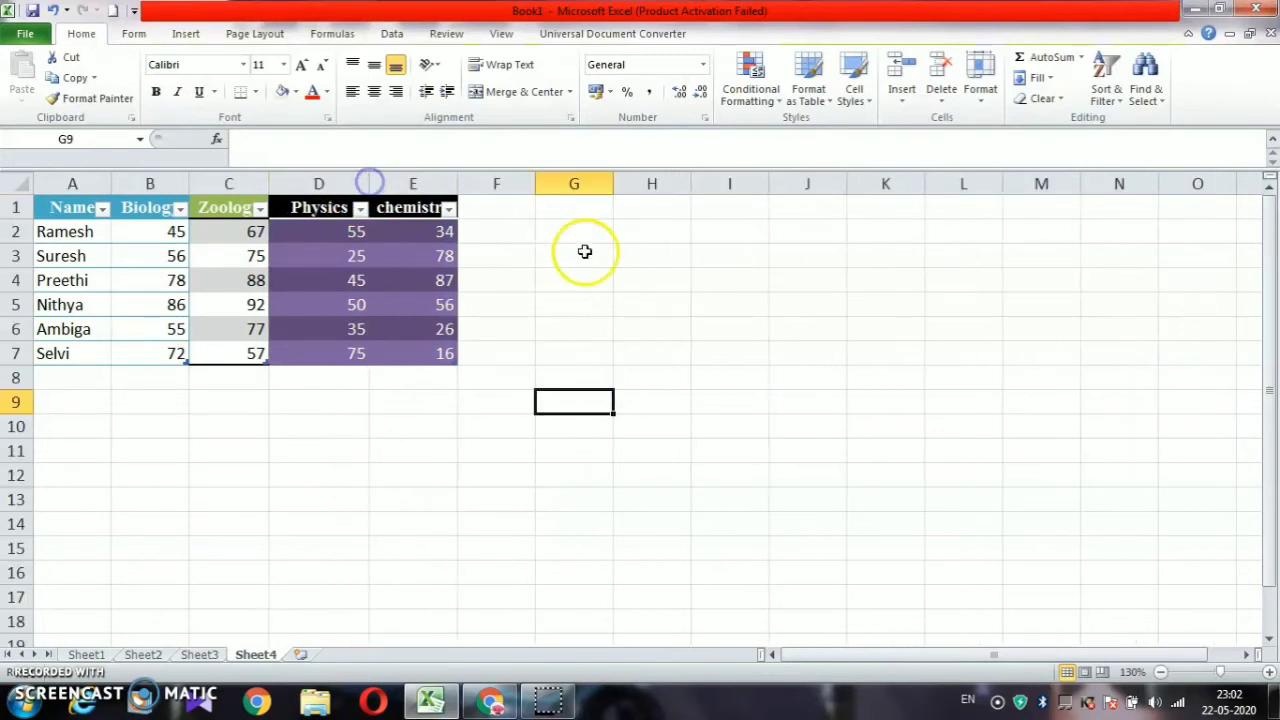
left_click(482, 270)
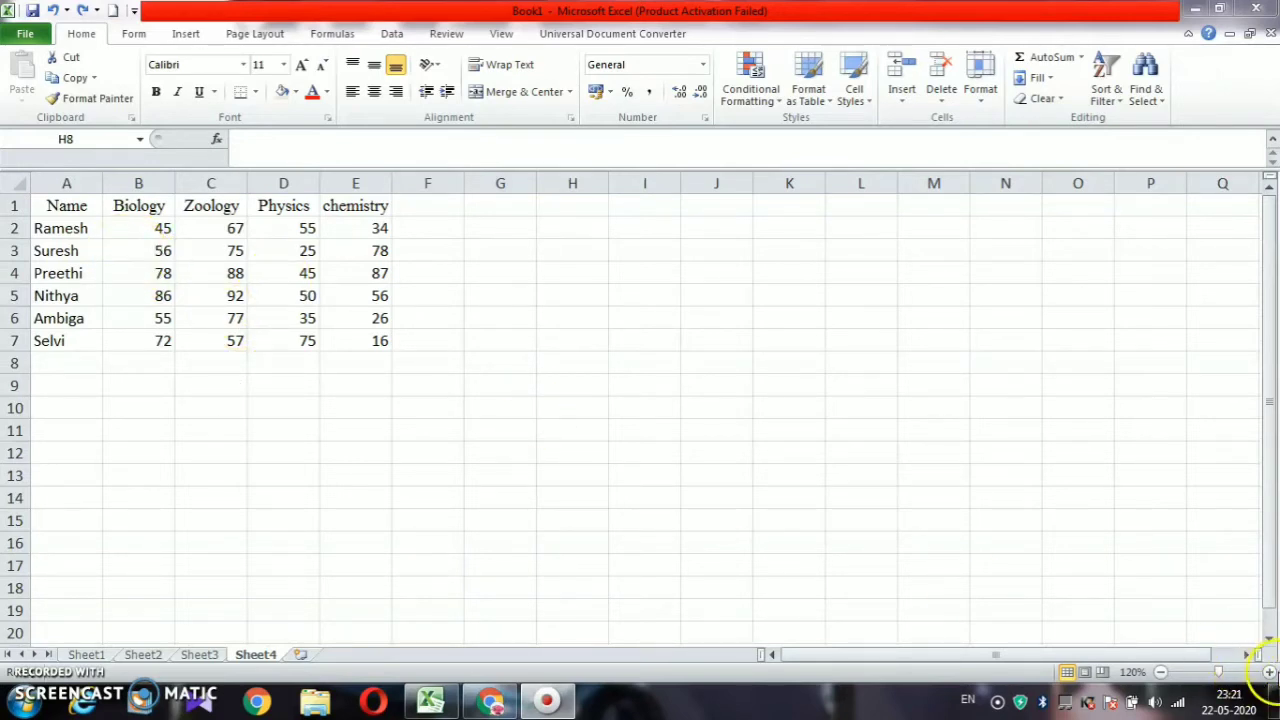
Zoom the sheet view in to 140%
left_click(1268, 673)
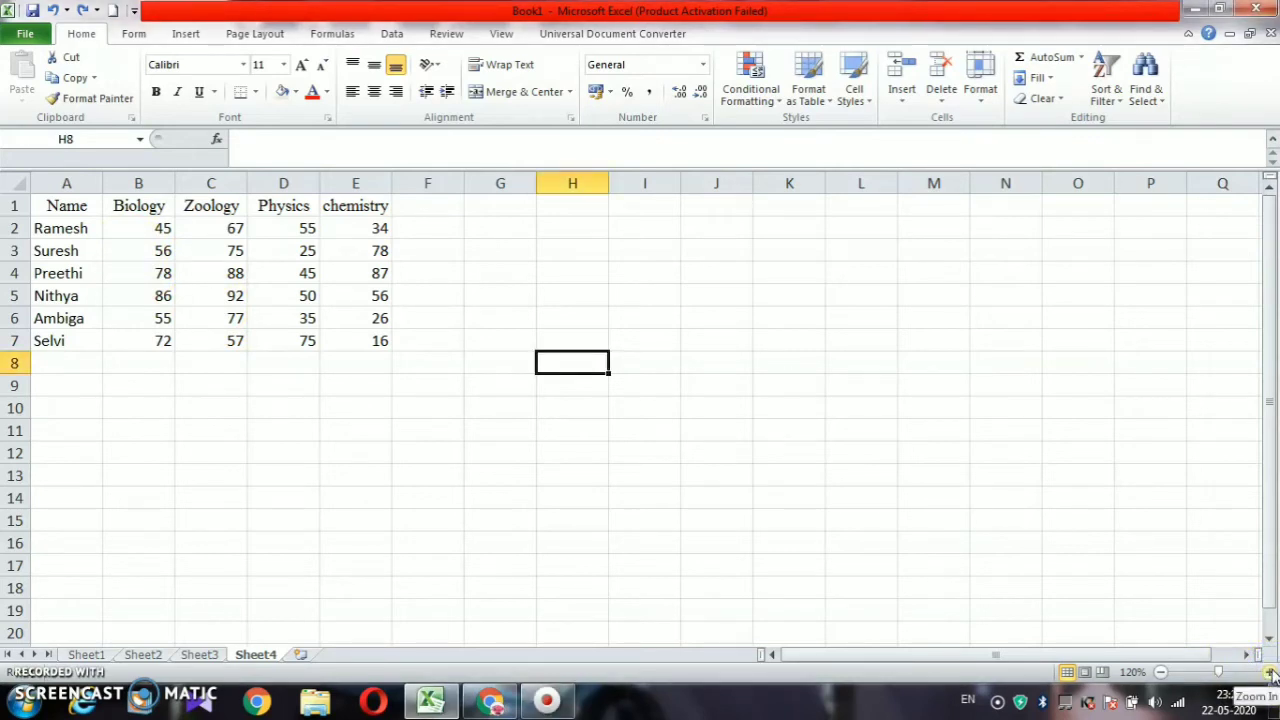
left_click(1270, 673)
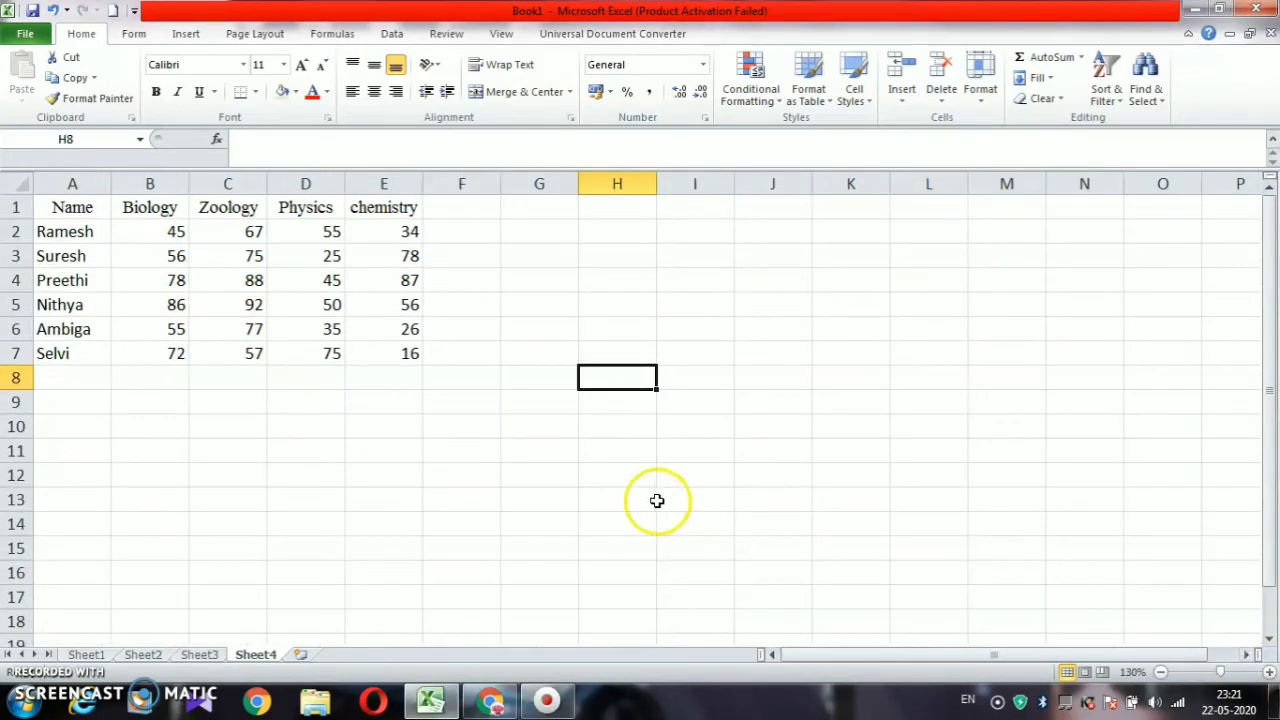
left_click(1268, 673)
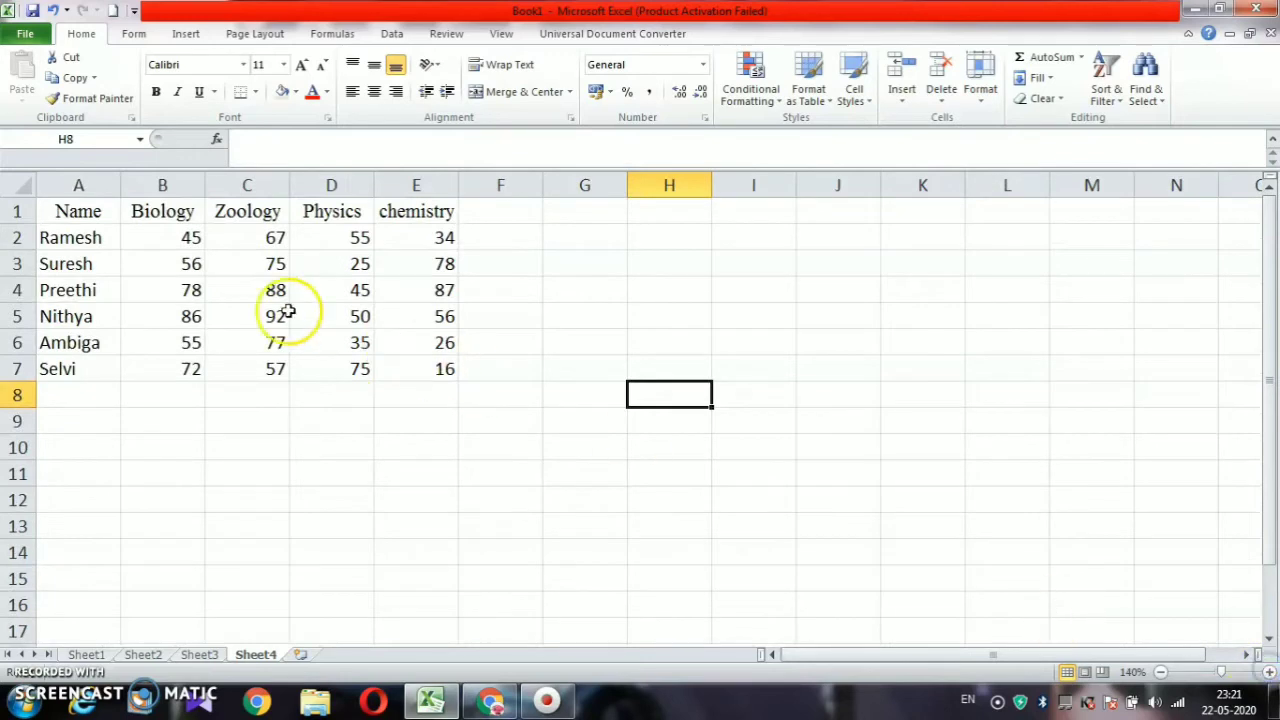
Select all four subjects' marks, B2:E7
left_click(162, 242)
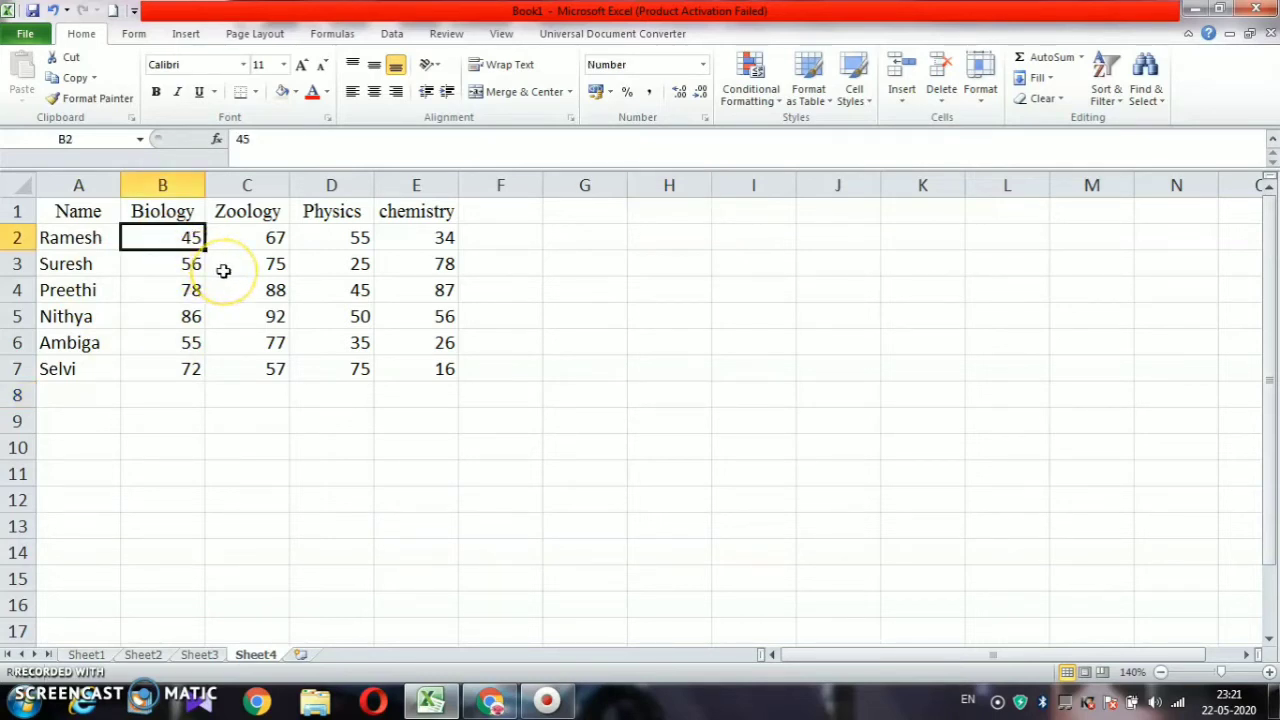
key("shift+Right")
key("shift+Right")
key("shift+Right")
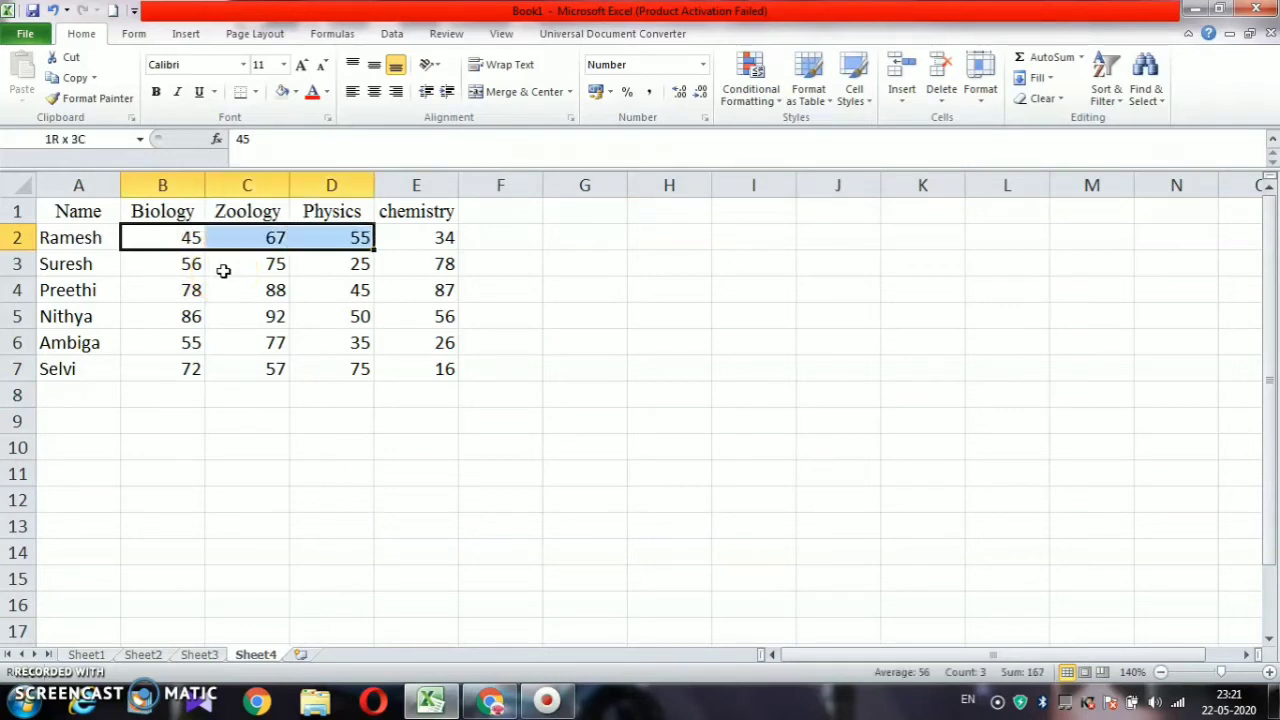
key("shift+Down")
key("shift+Down")
key("shift+Down")
key("shift+Down")
key("shift+Down")
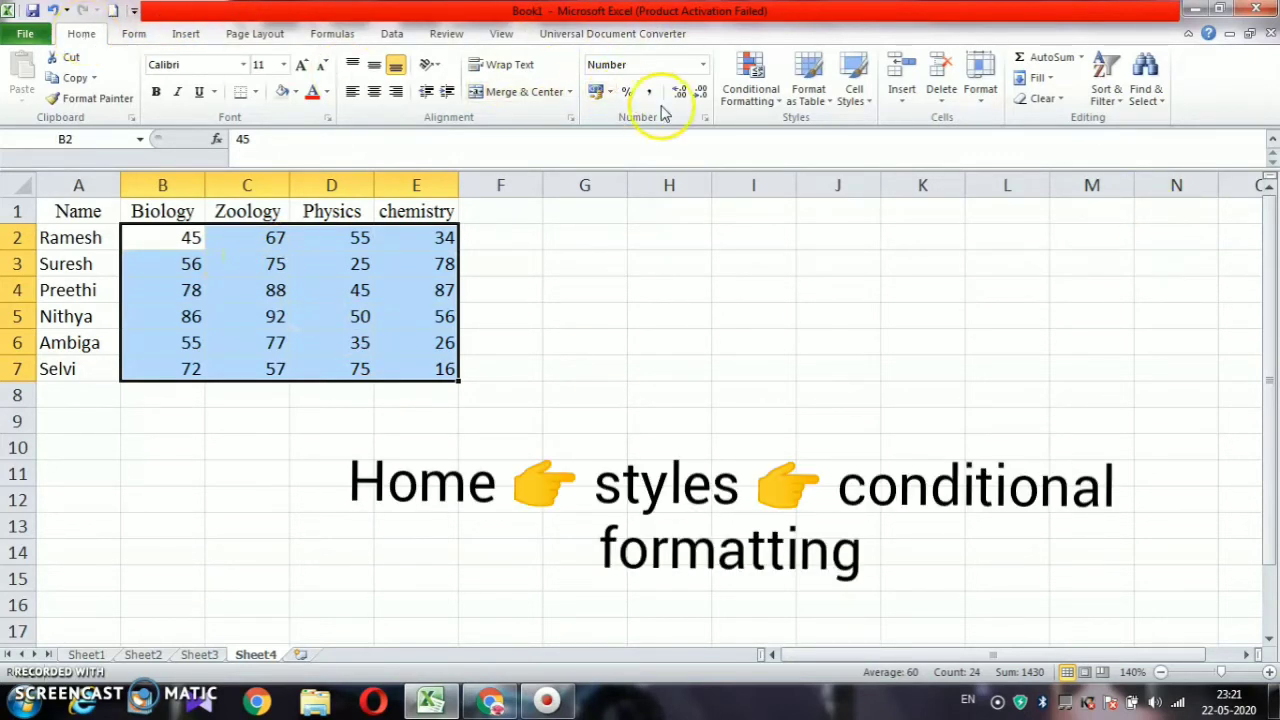
Add a Less Than 40 rule with Light Red Fill and Dark Red Text to the marks
left_click(772, 107)
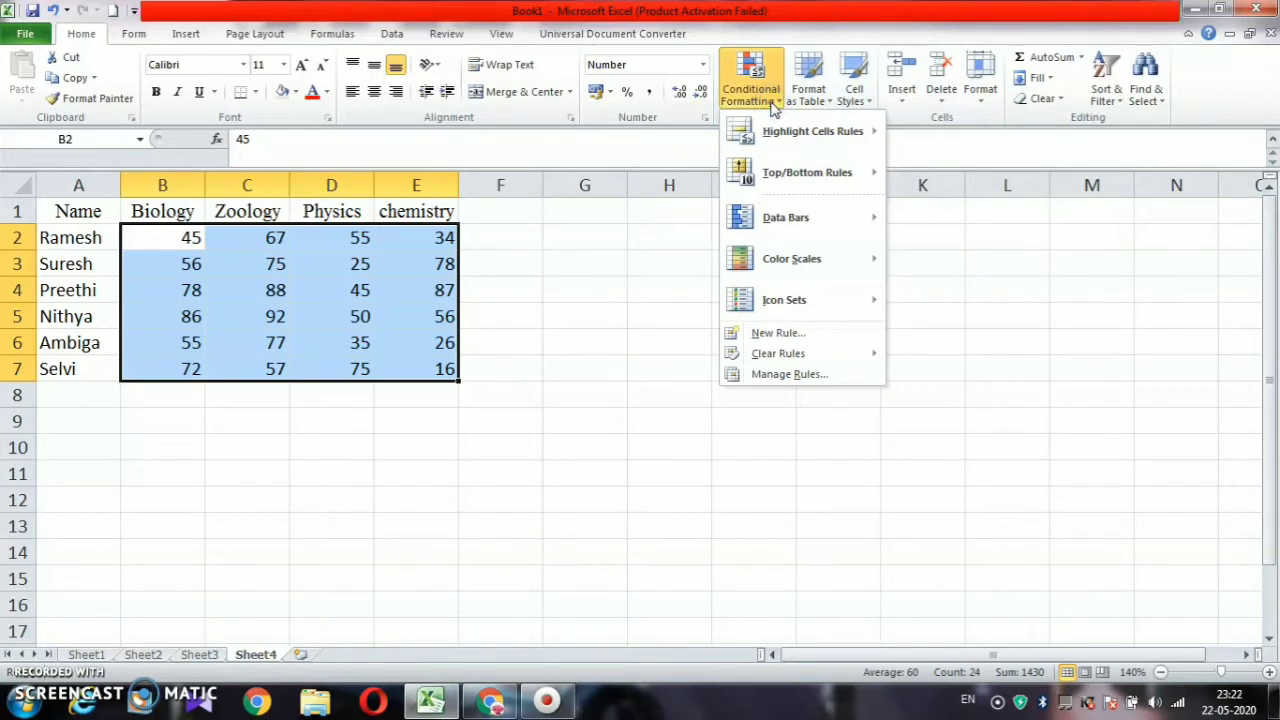
mouse_move(776, 122)
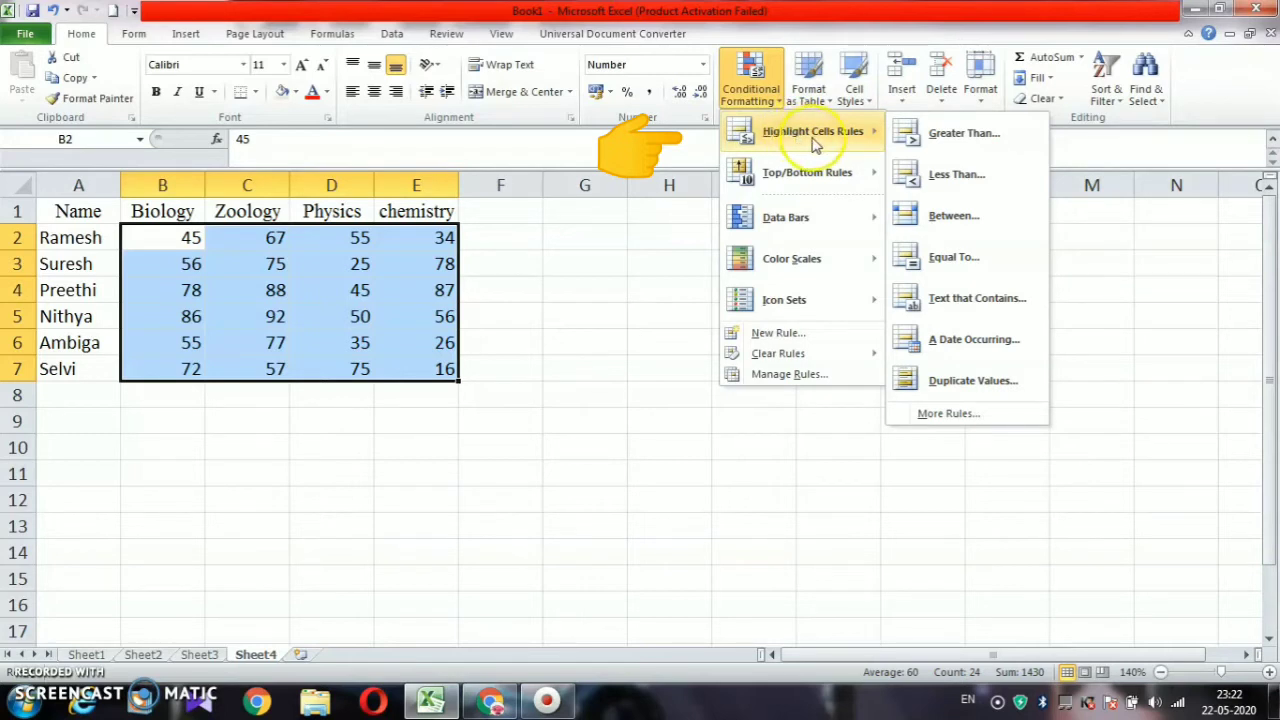
left_click(932, 176)
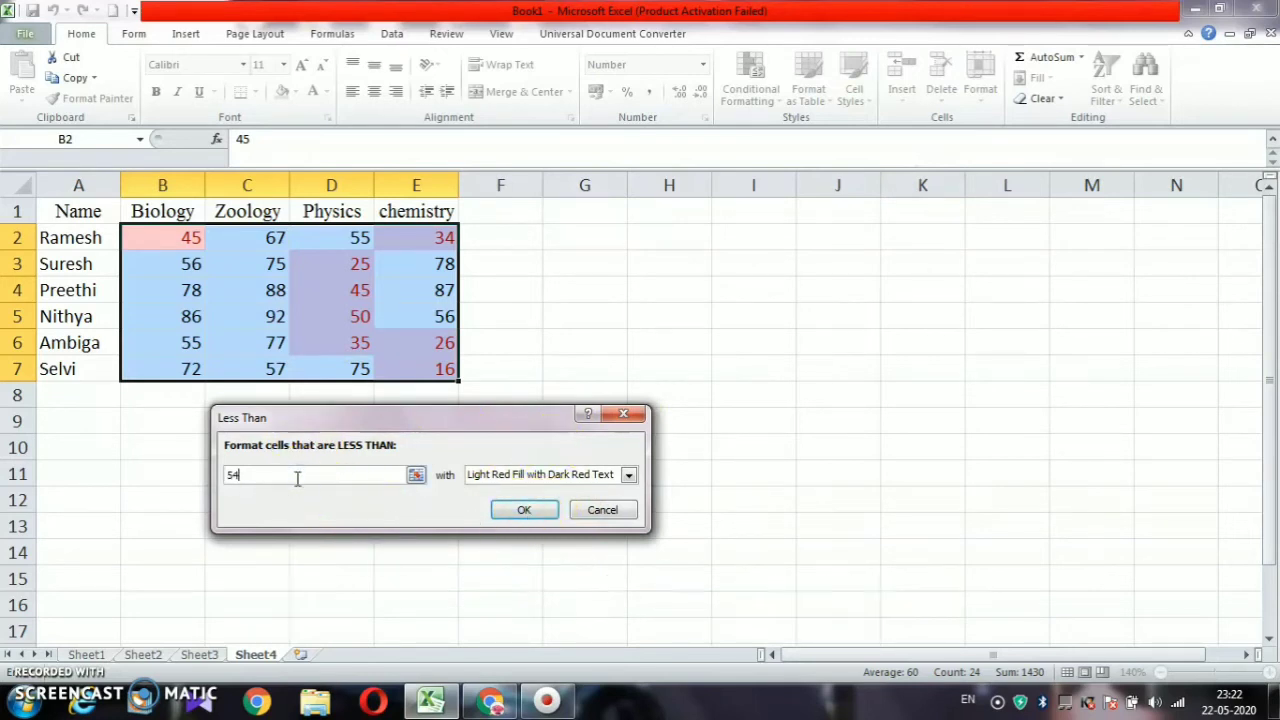
key("BackSpace")
key("BackSpace")
type("40")
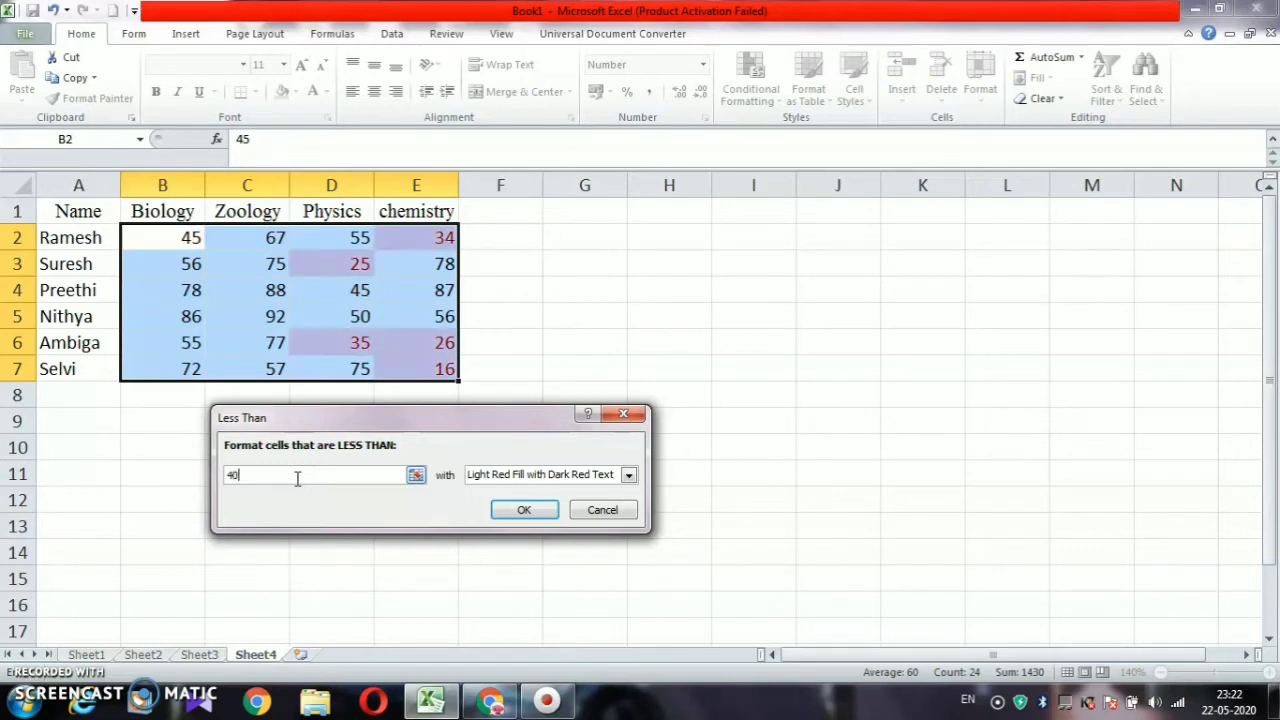
left_click(629, 476)
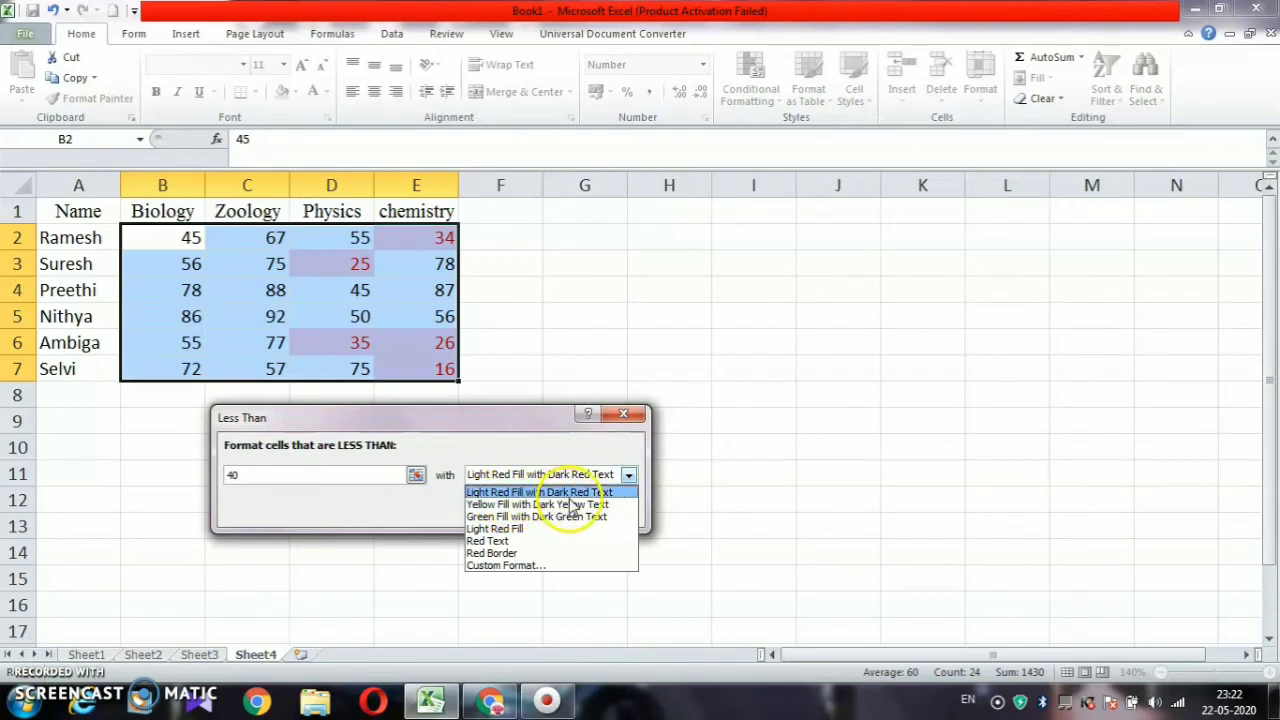
left_click(481, 492)
left_click(516, 503)
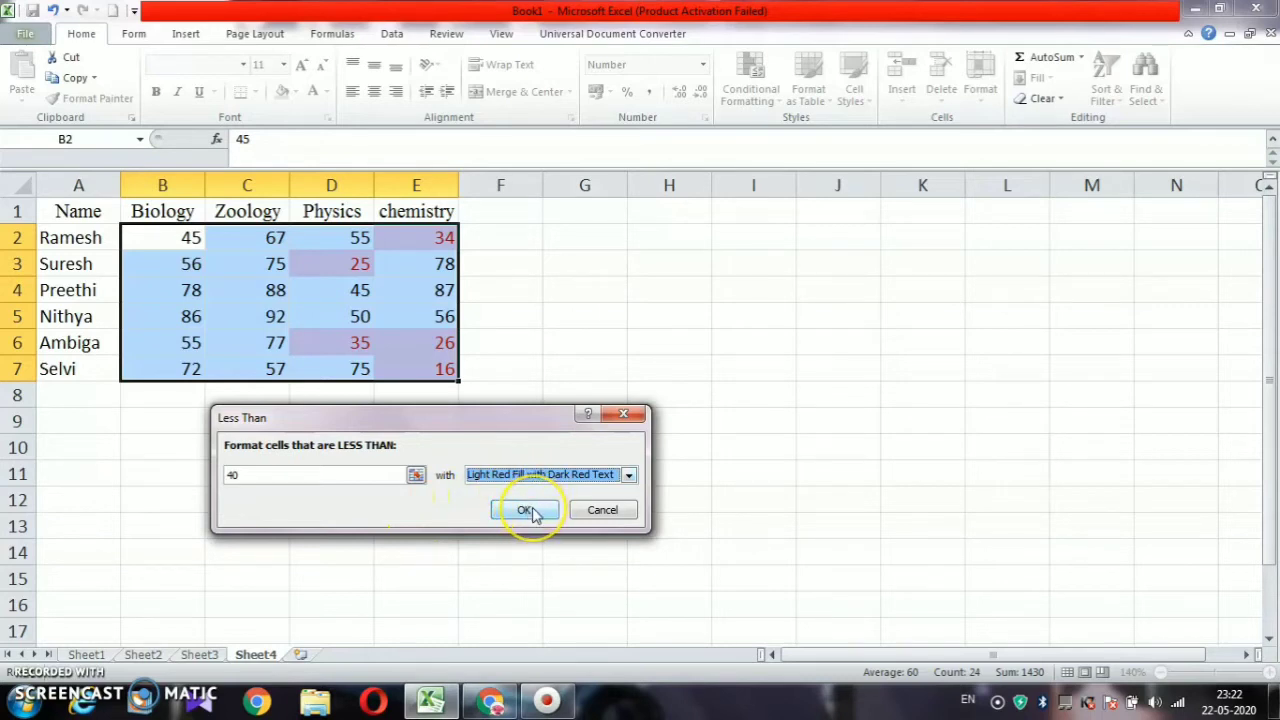
left_click(529, 510)
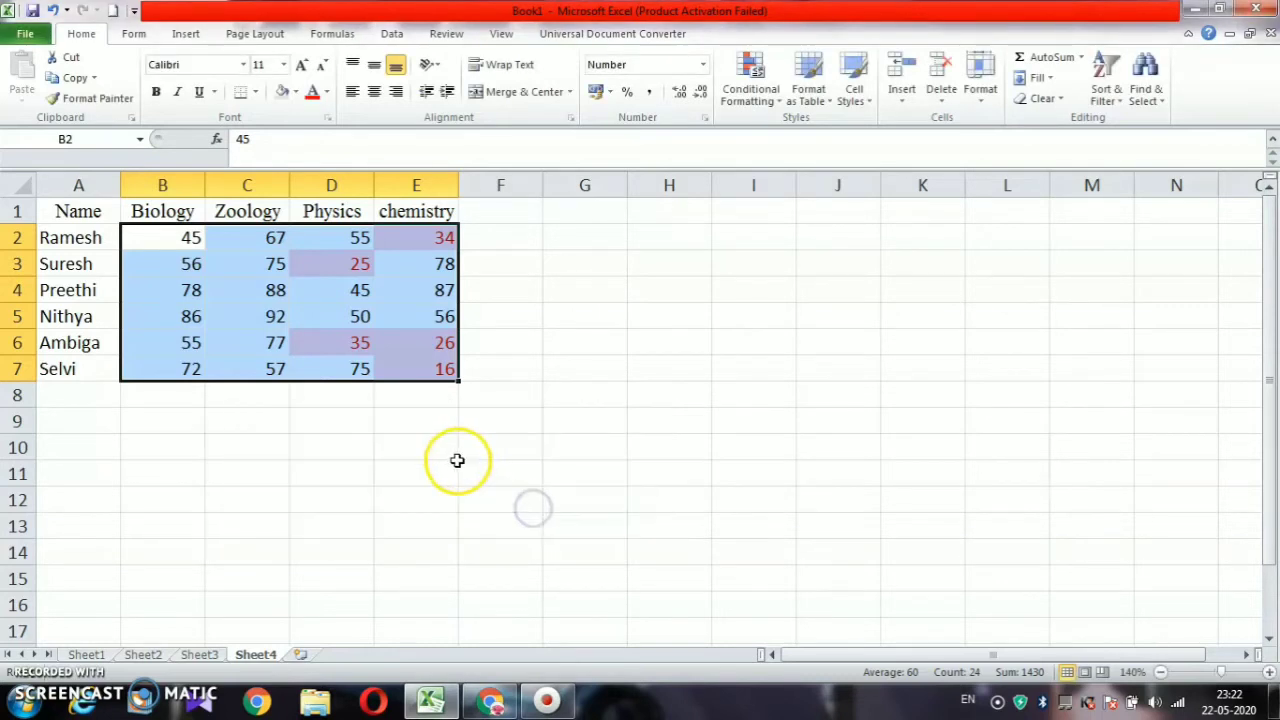
left_click(414, 430)
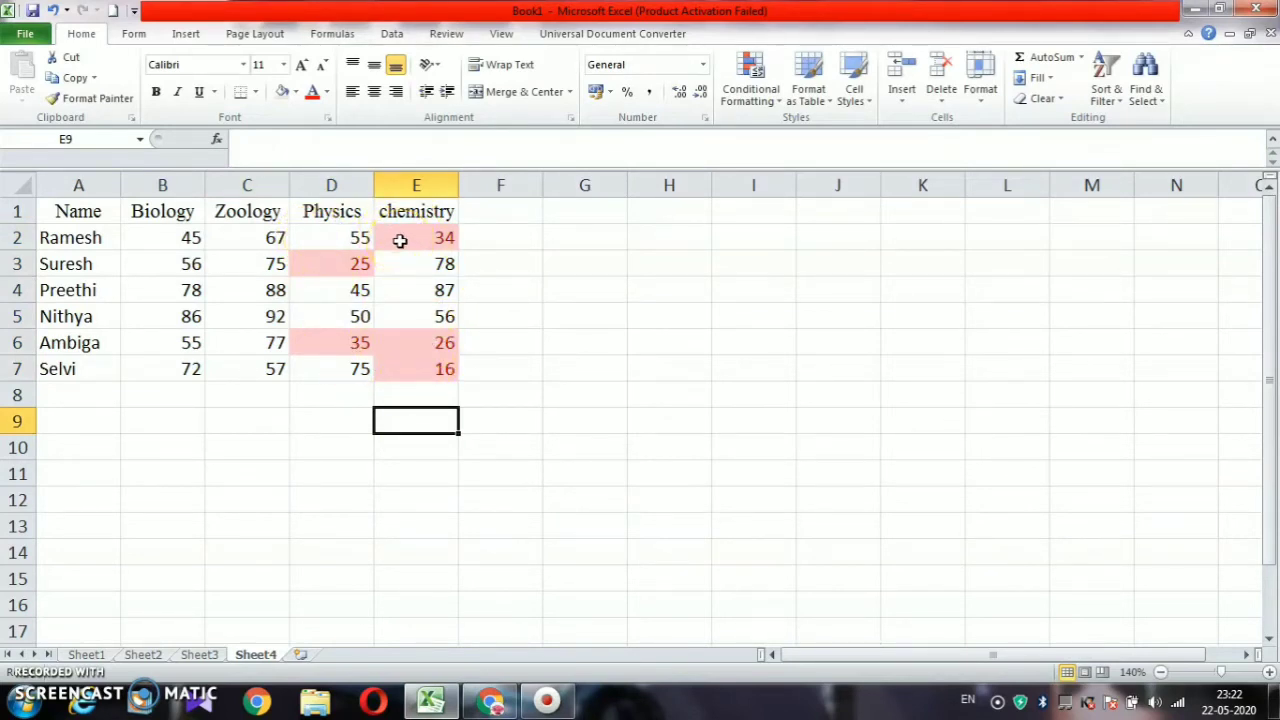
Add a Greater Than 80 rule on B2:E7 with Green Fill and Dark Green Text
left_click_drag(169, 237, 409, 363)
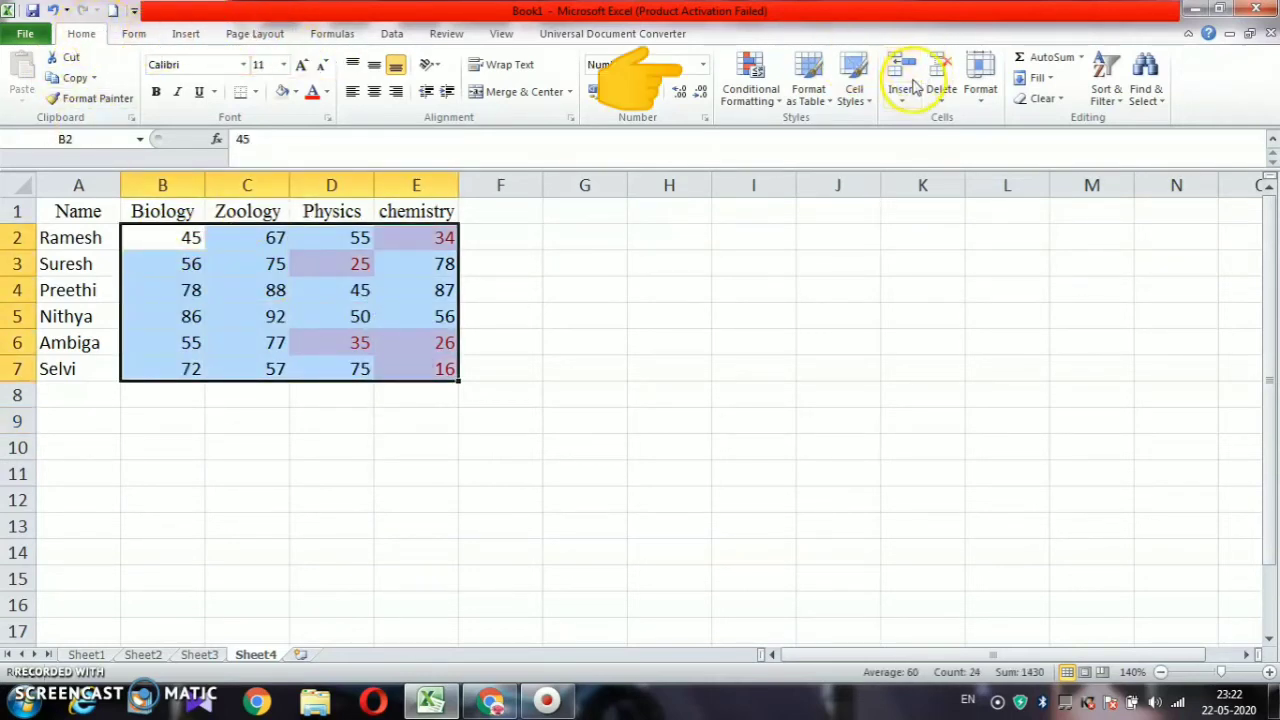
left_click(751, 88)
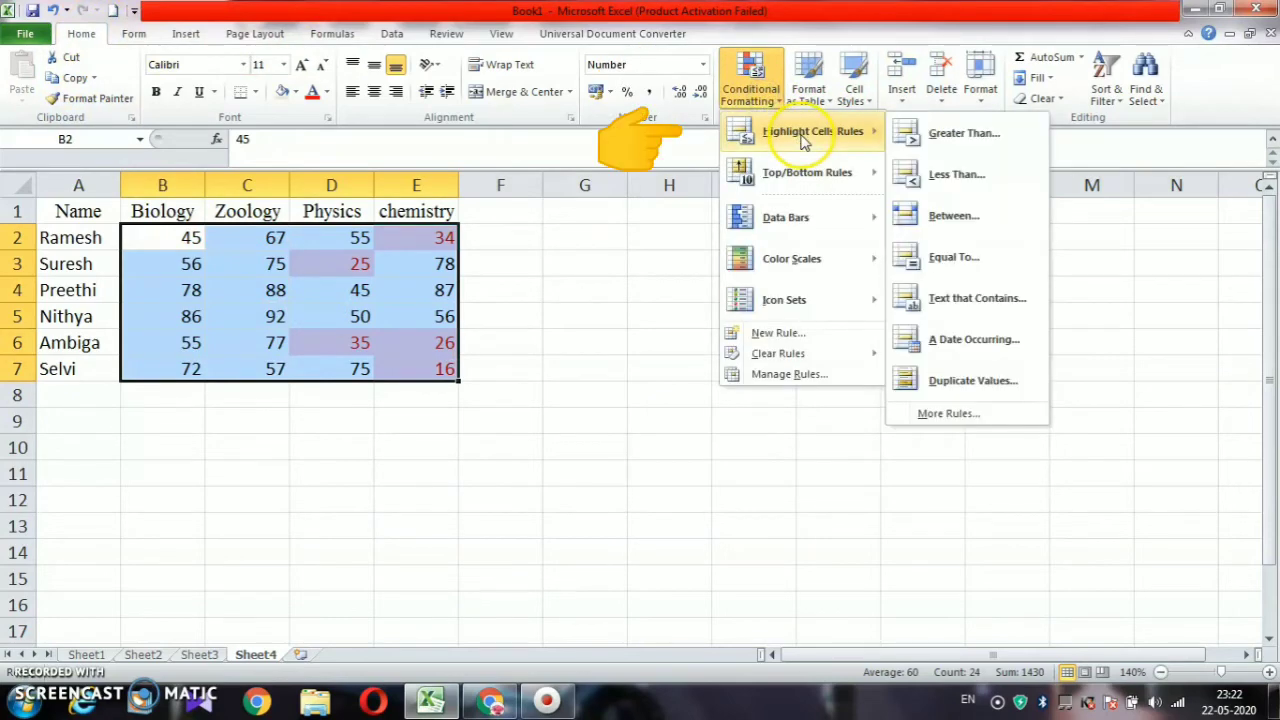
left_click(910, 136)
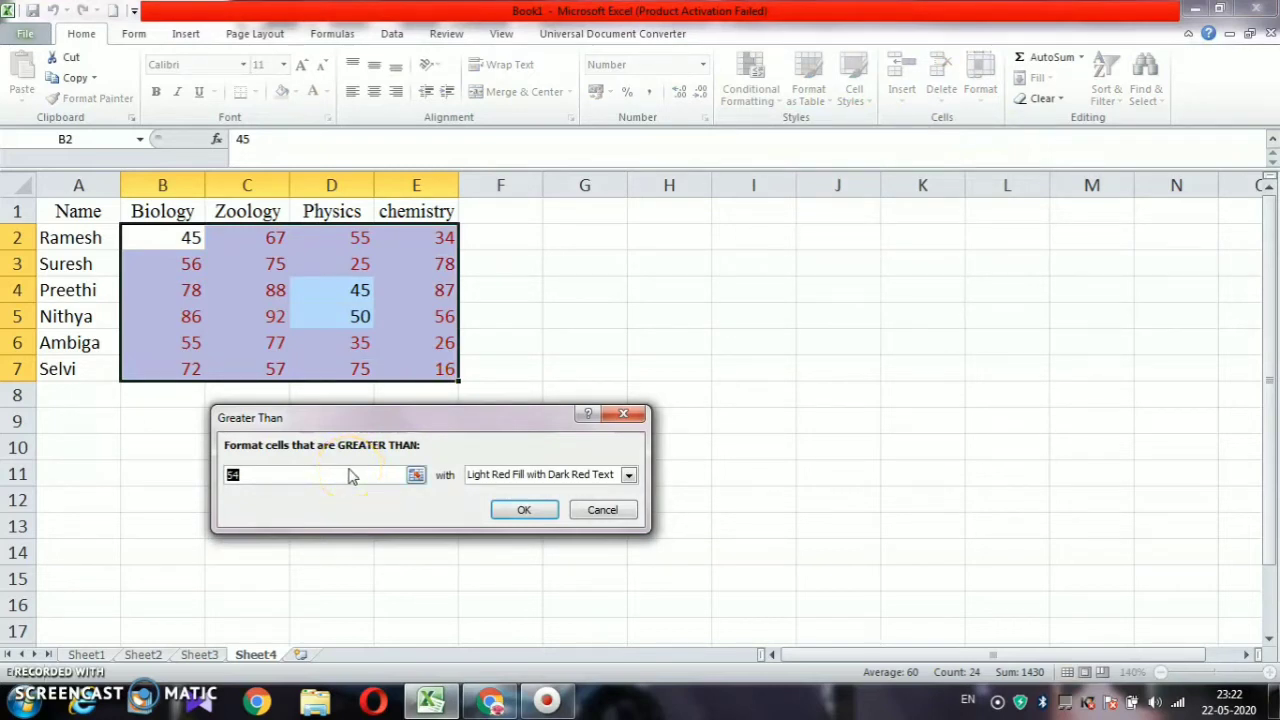
type("80")
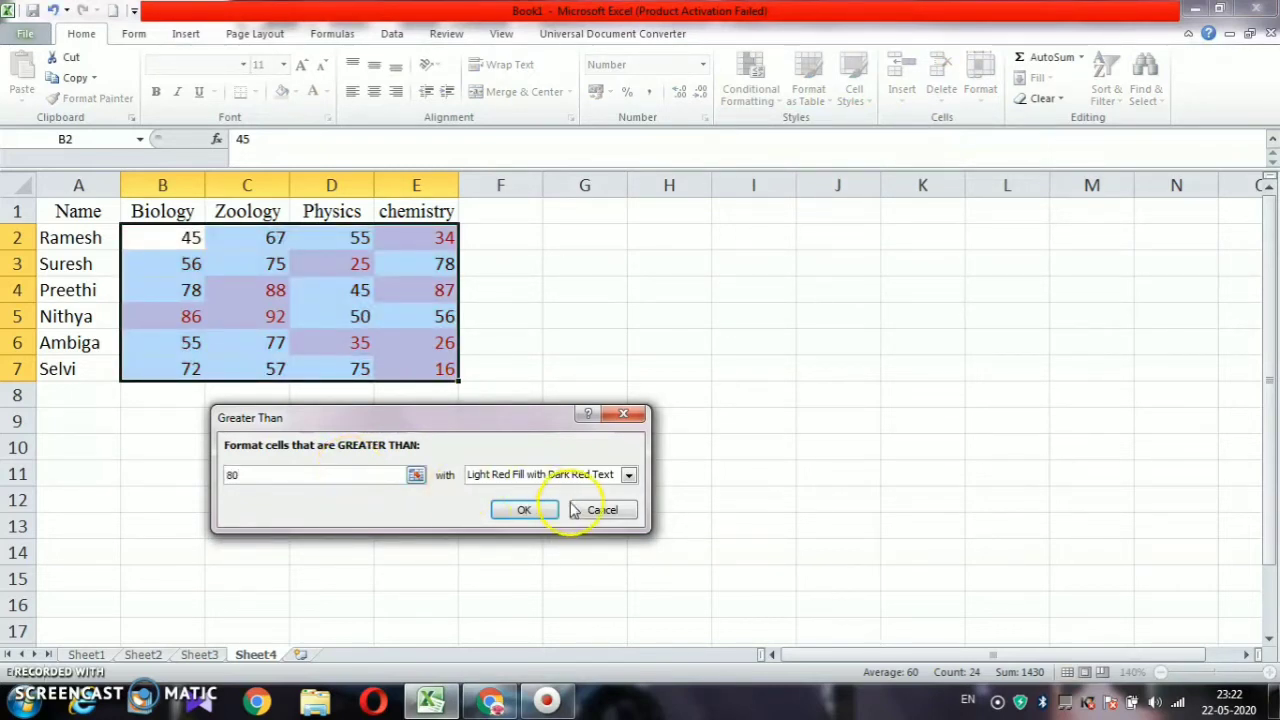
left_click(628, 475)
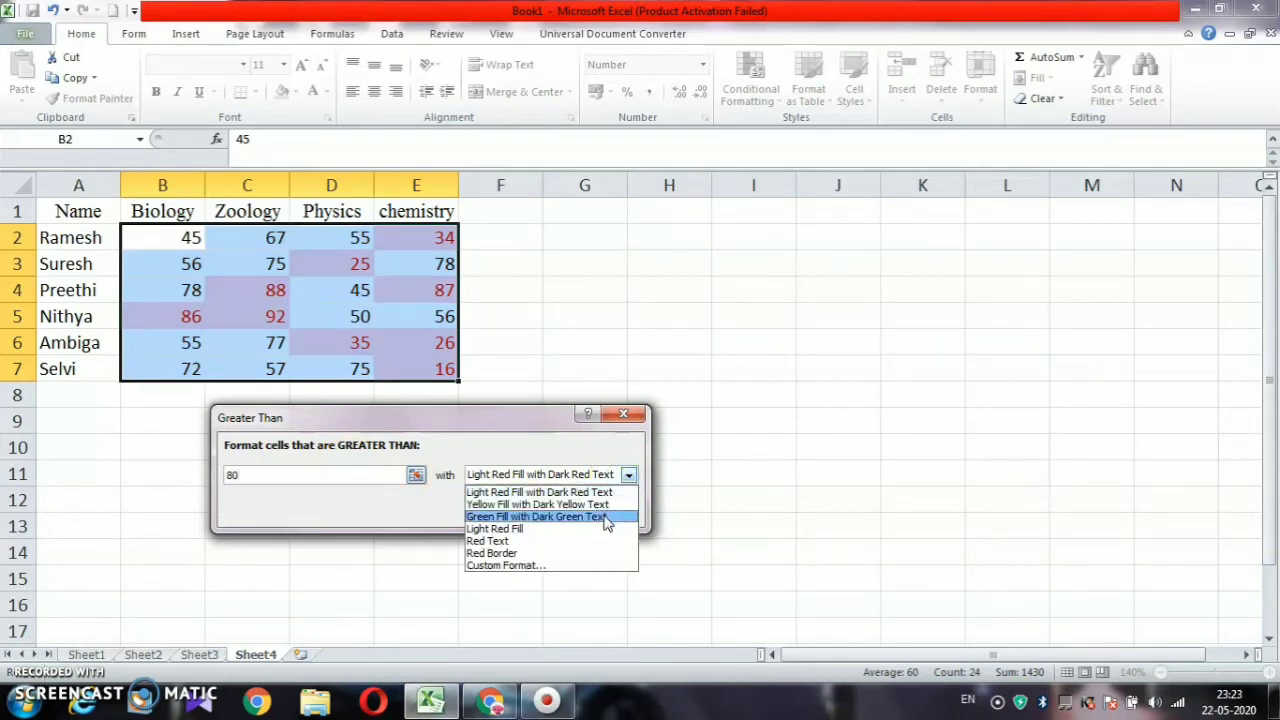
left_click(606, 518)
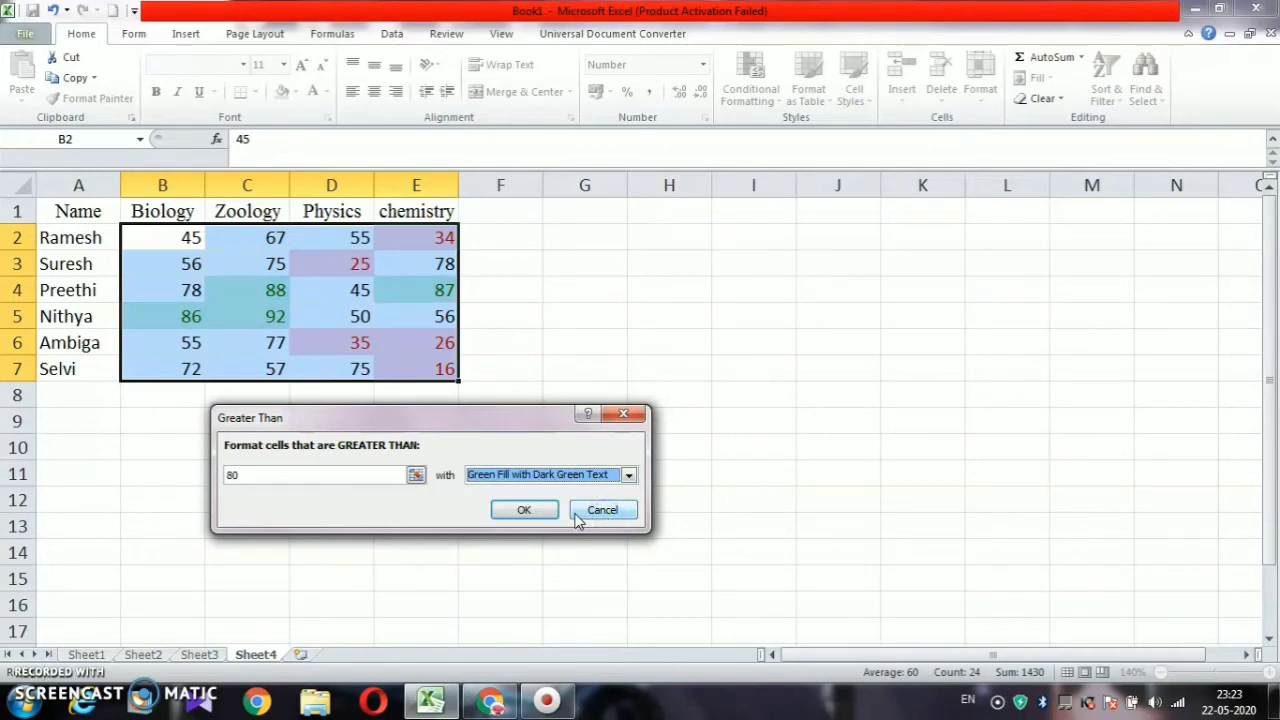
left_click(538, 512)
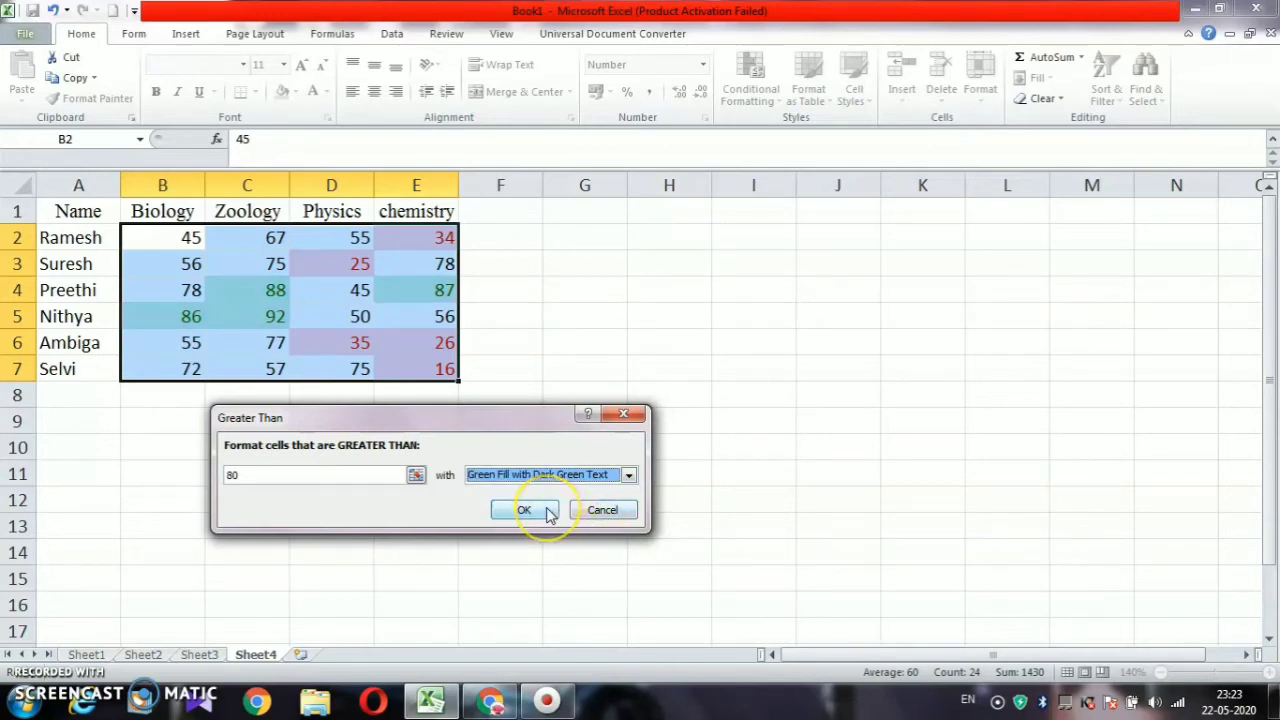
left_click(409, 452)
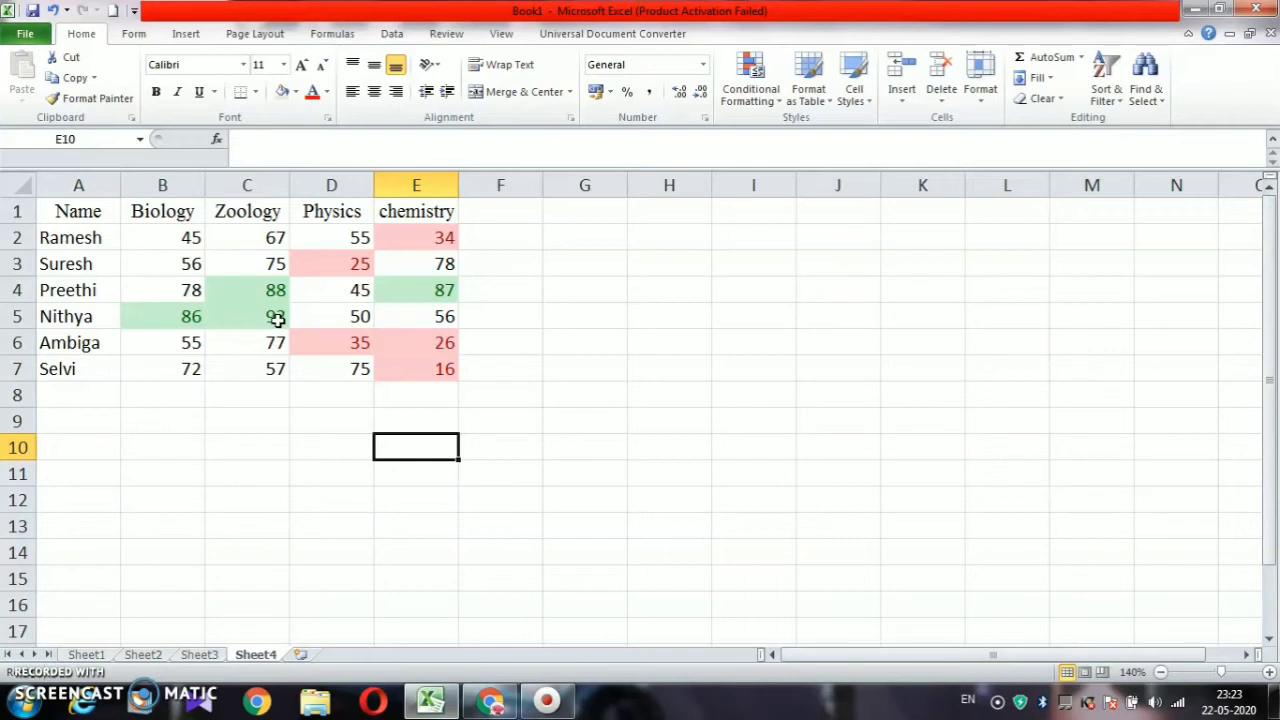
left_click_drag(178, 233, 402, 367)
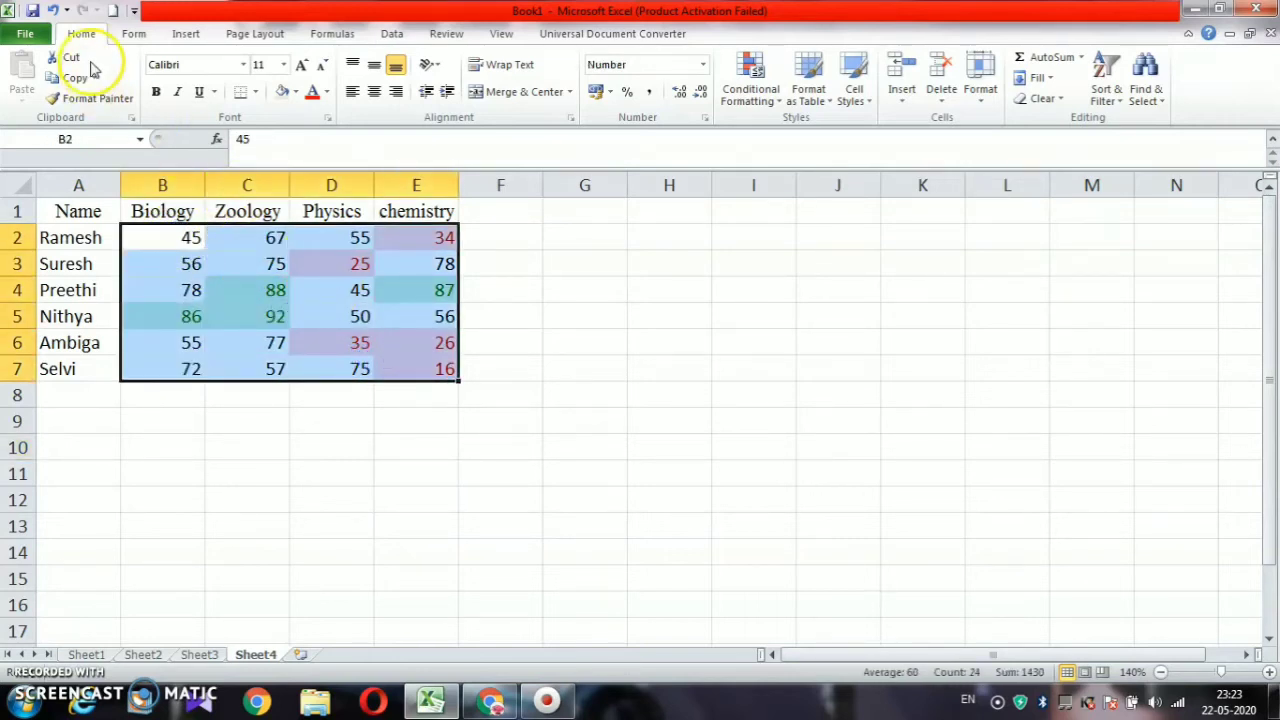
Add a Between 50 and 70 rule with Yellow Fill and Dark Yellow Text
left_click(745, 98)
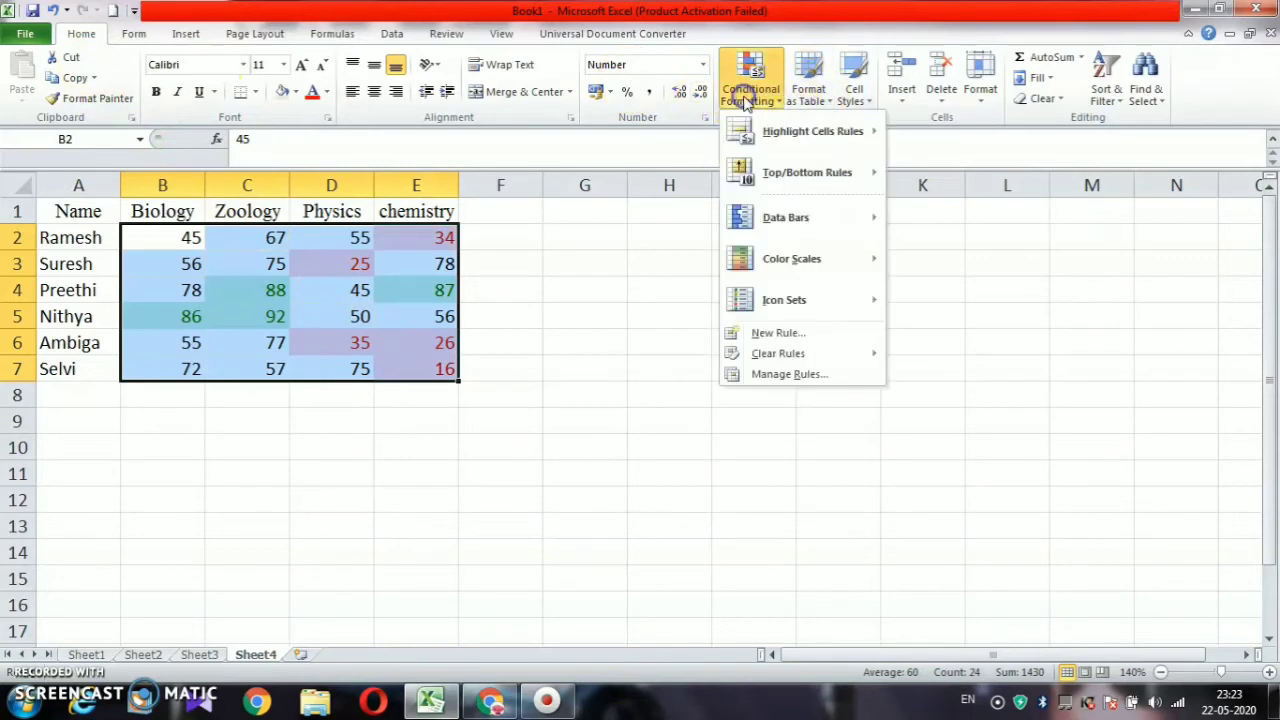
mouse_move(775, 135)
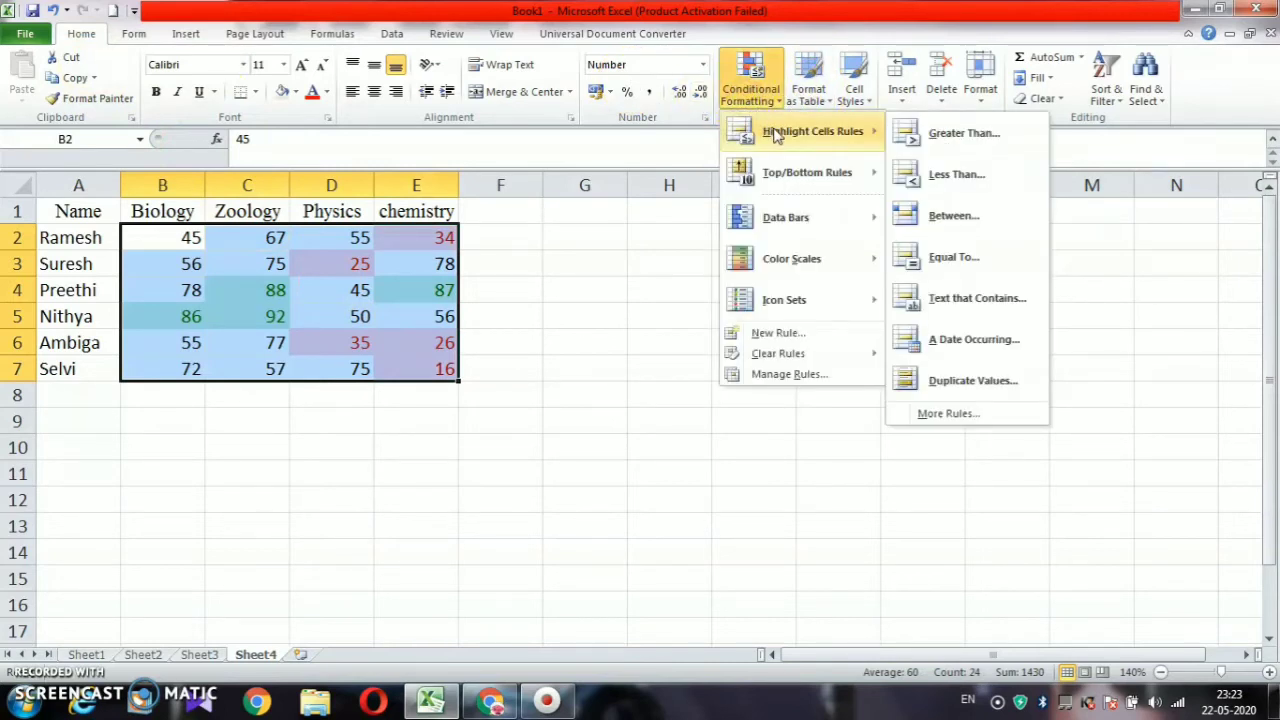
left_click(955, 216)
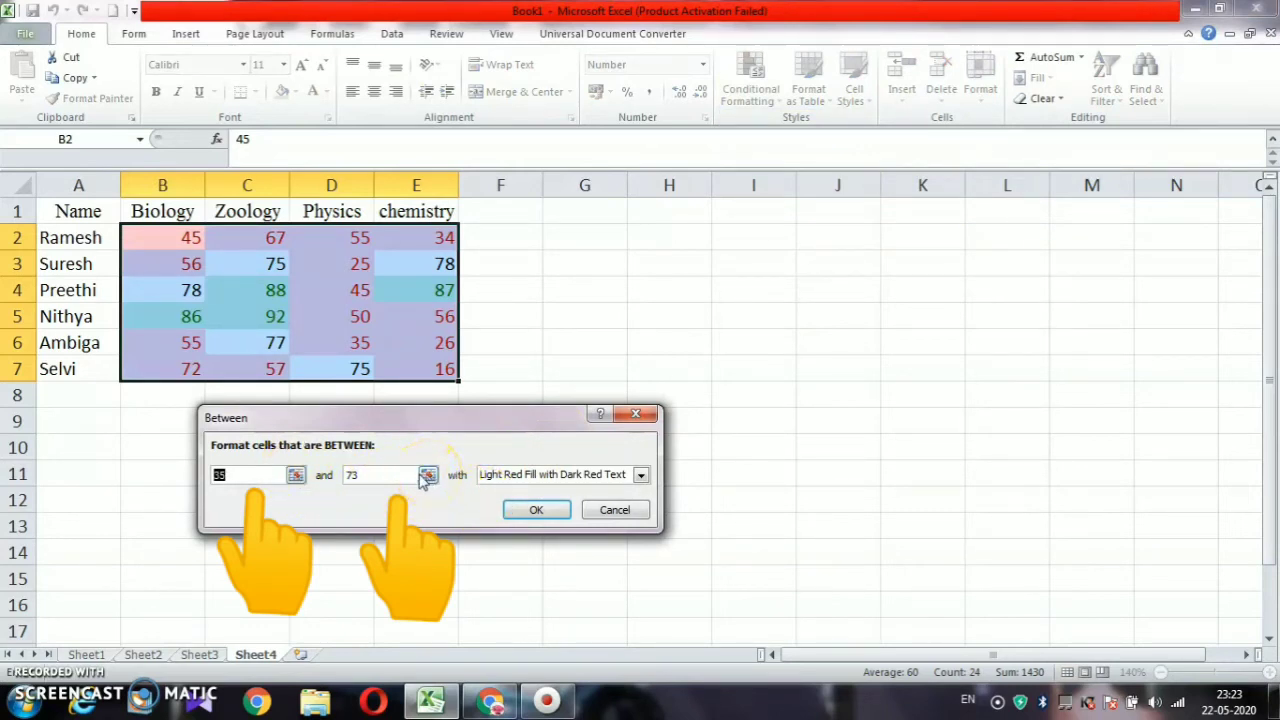
left_click(268, 480)
type("50")
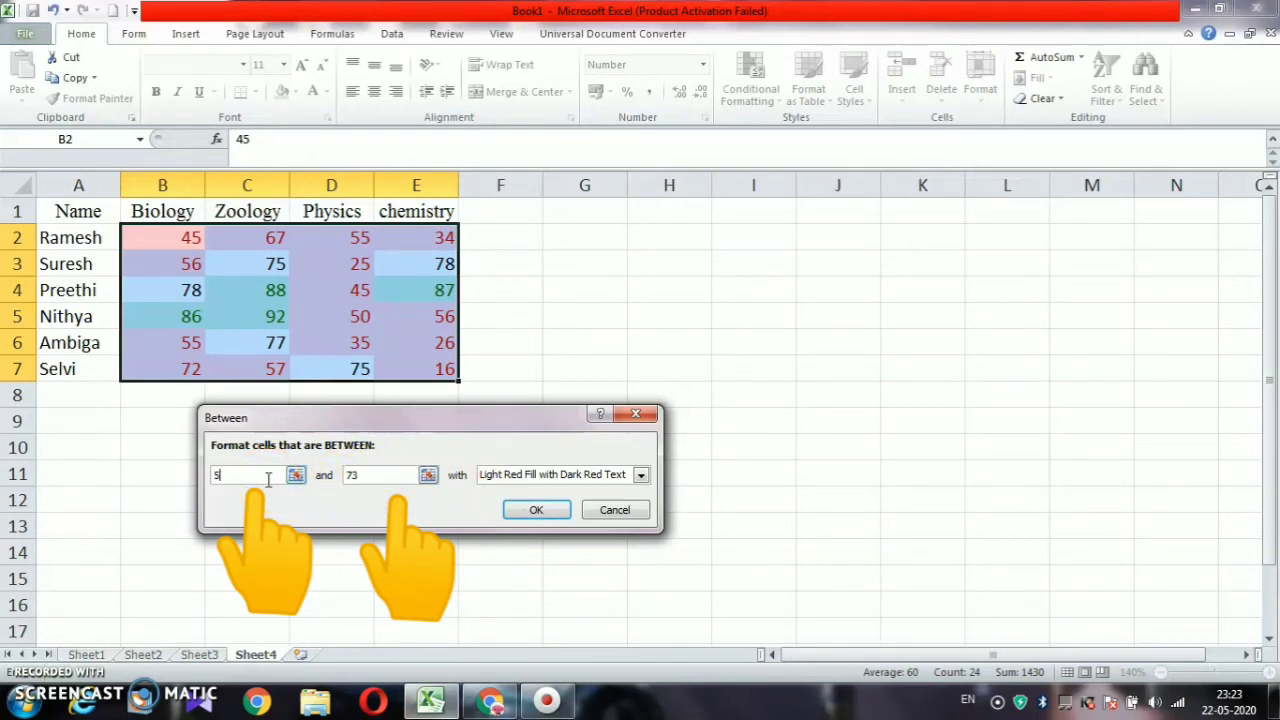
left_click(398, 476)
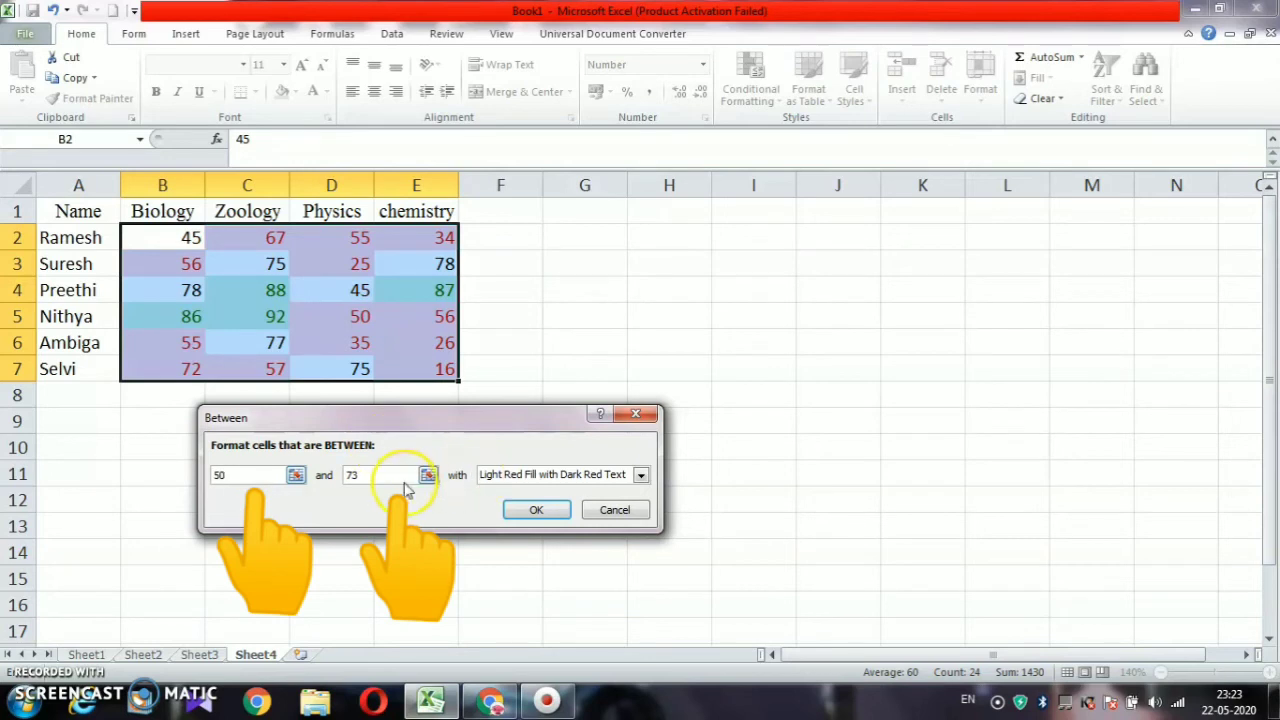
key("BackSpace")
key("BackSpace")
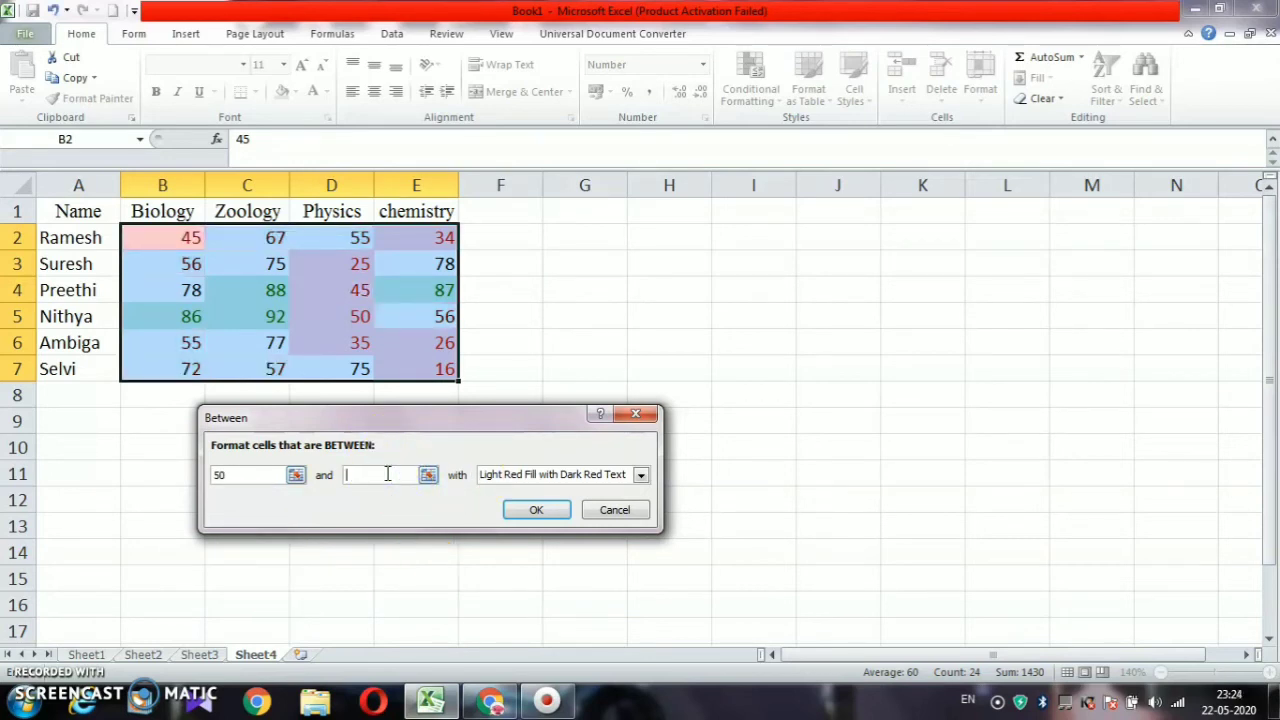
type("70")
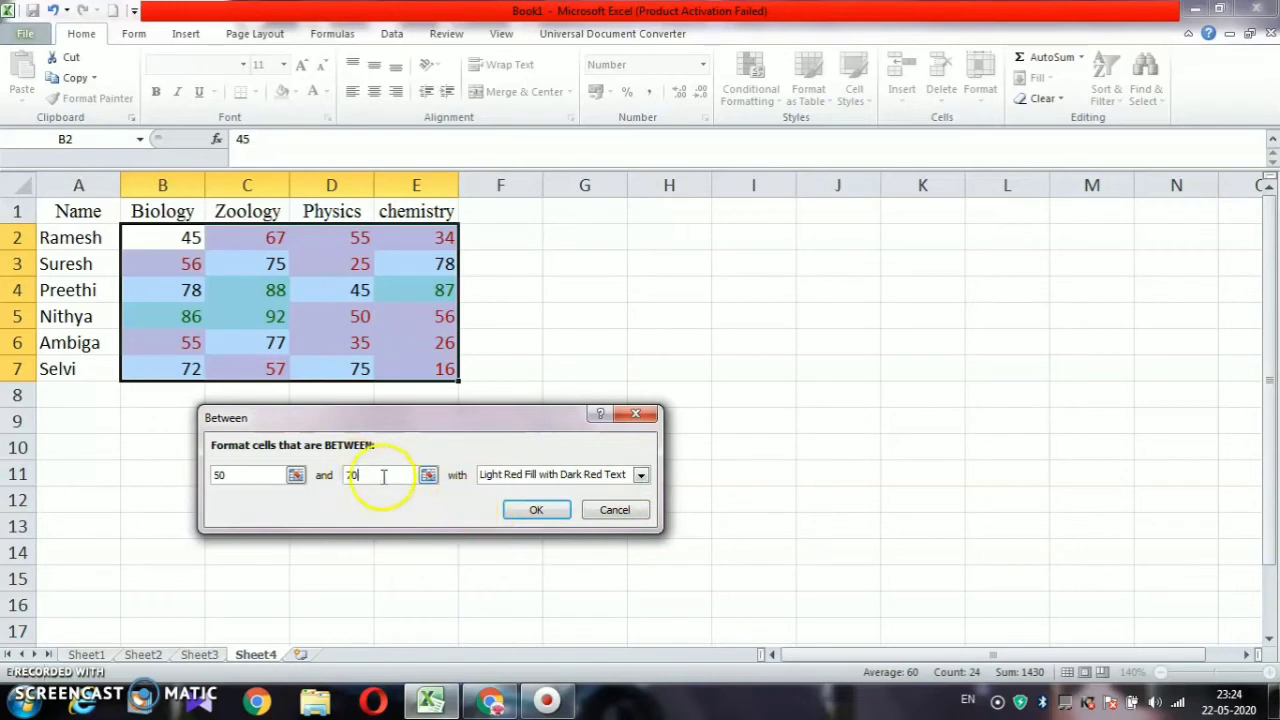
left_click(642, 476)
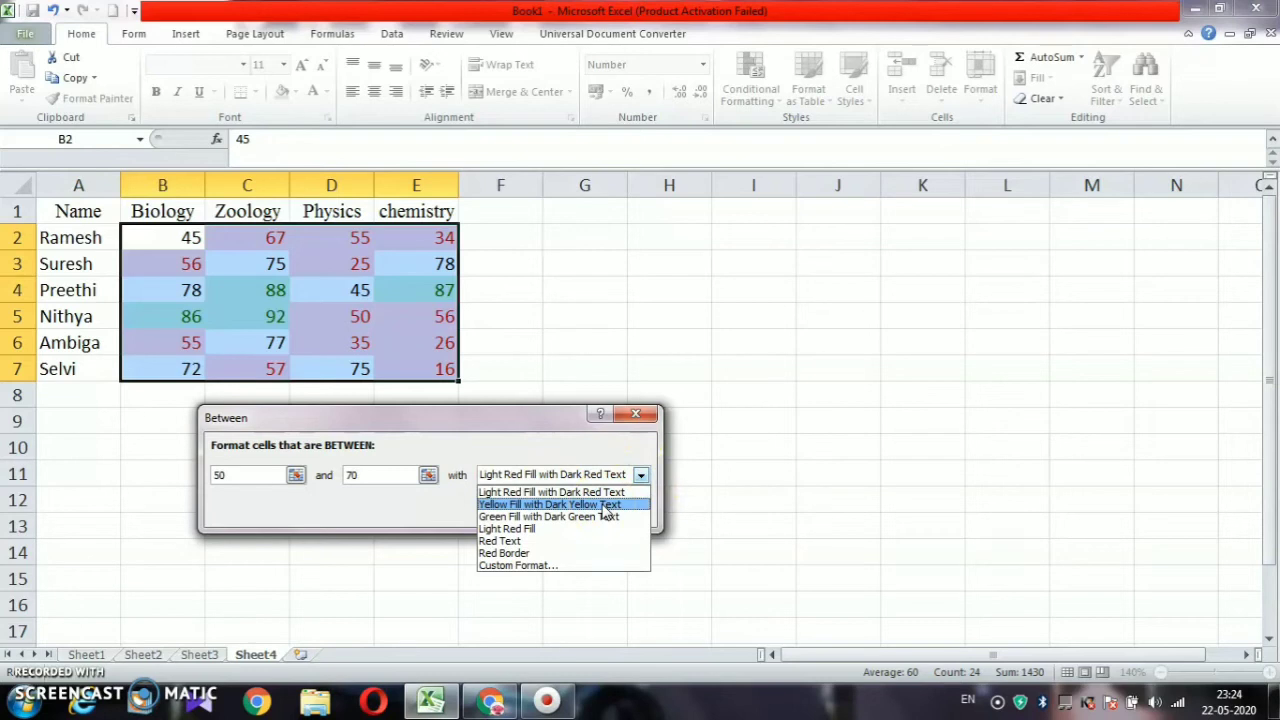
left_click(605, 505)
left_click(540, 510)
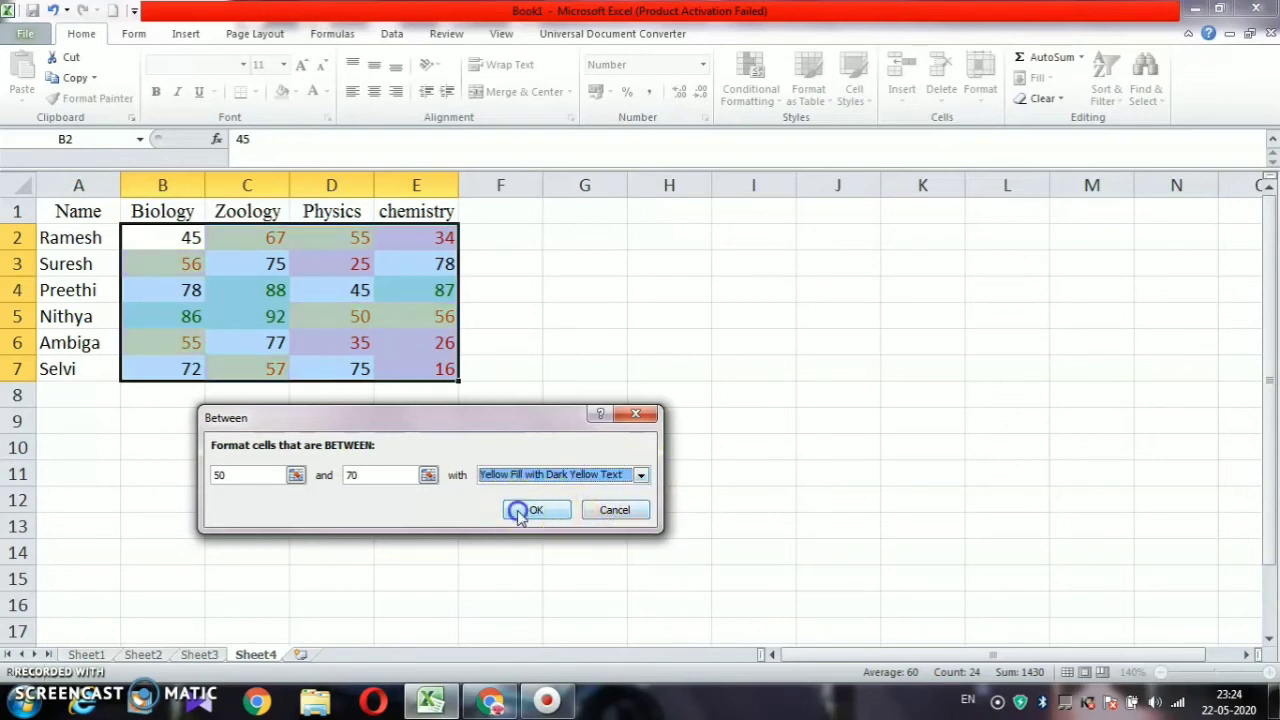
left_click(452, 466)
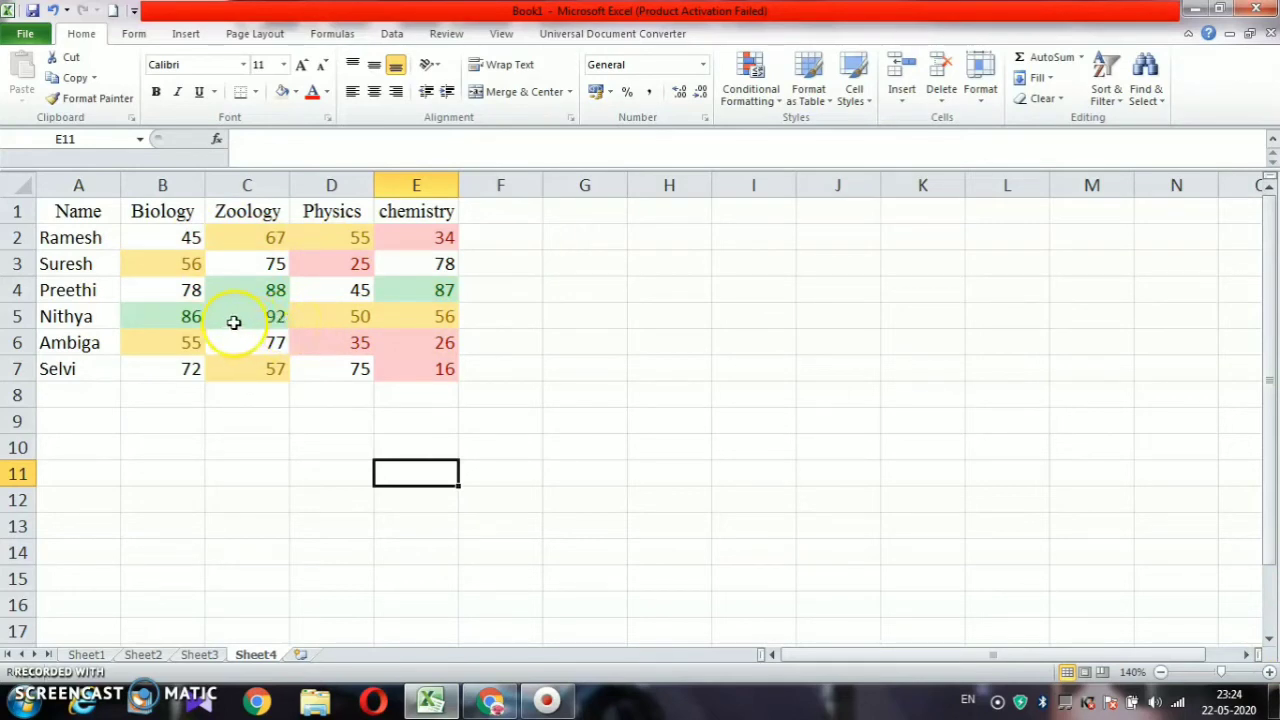
Apply a Top 2 Items rule to Biology marks B2:B7 with Green Fill and Dark Green Text
left_click(167, 244)
left_click_drag(167, 244, 191, 357)
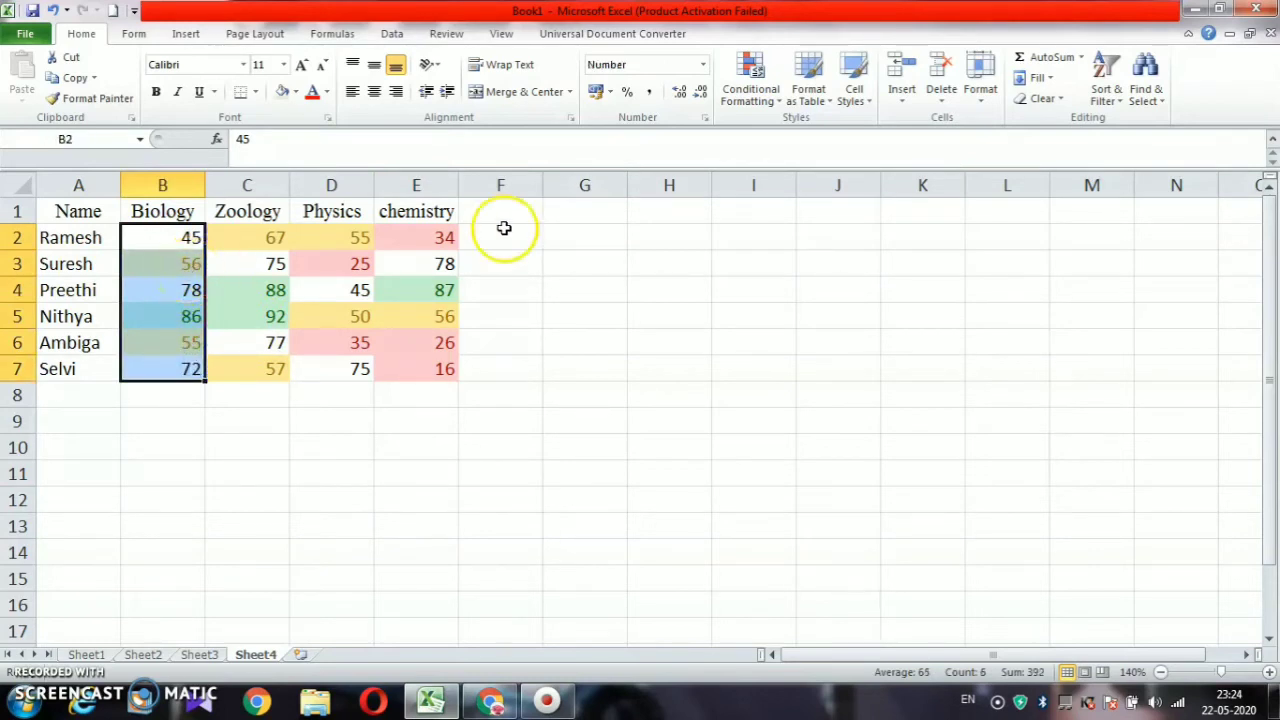
left_click(748, 100)
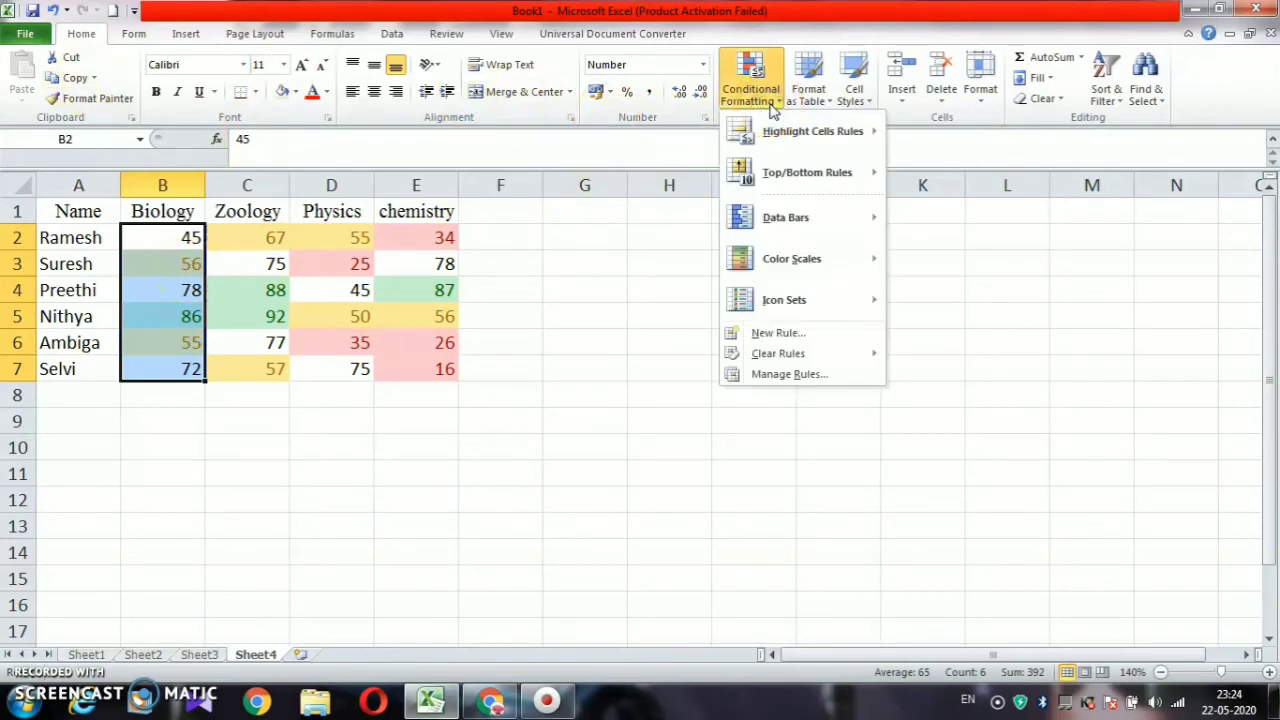
left_click(820, 174)
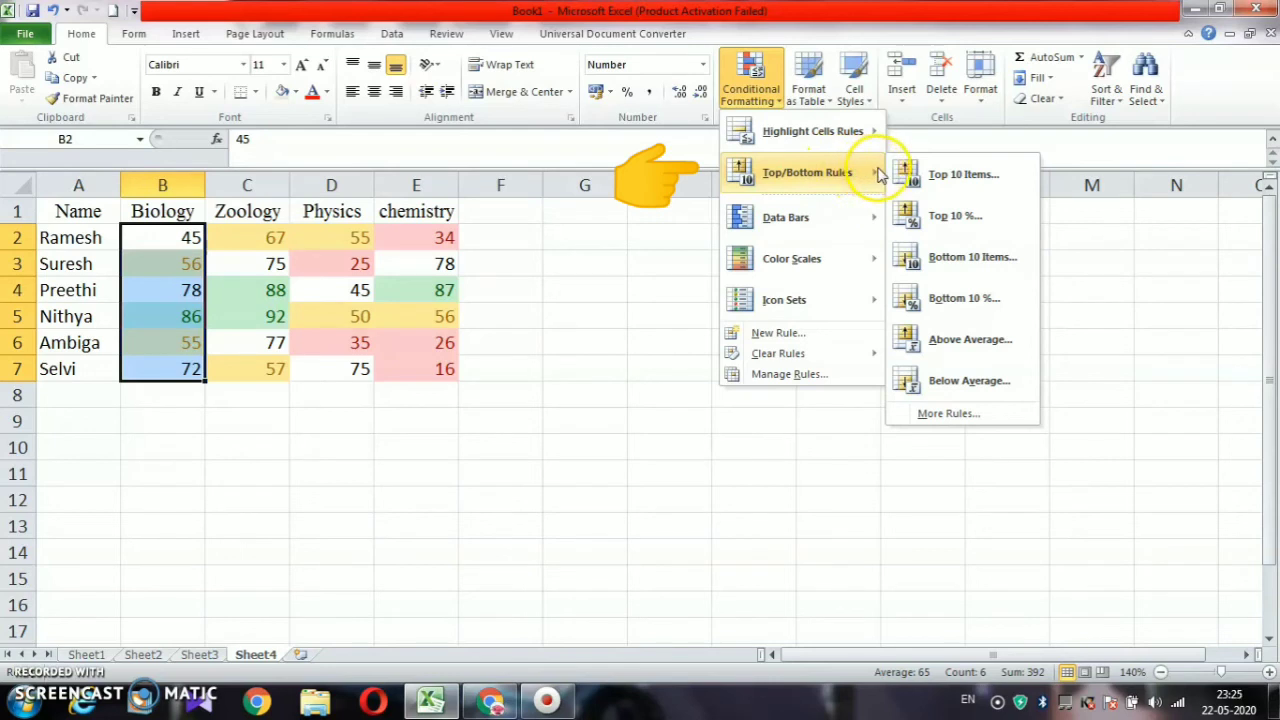
left_click(980, 186)
left_click(333, 477)
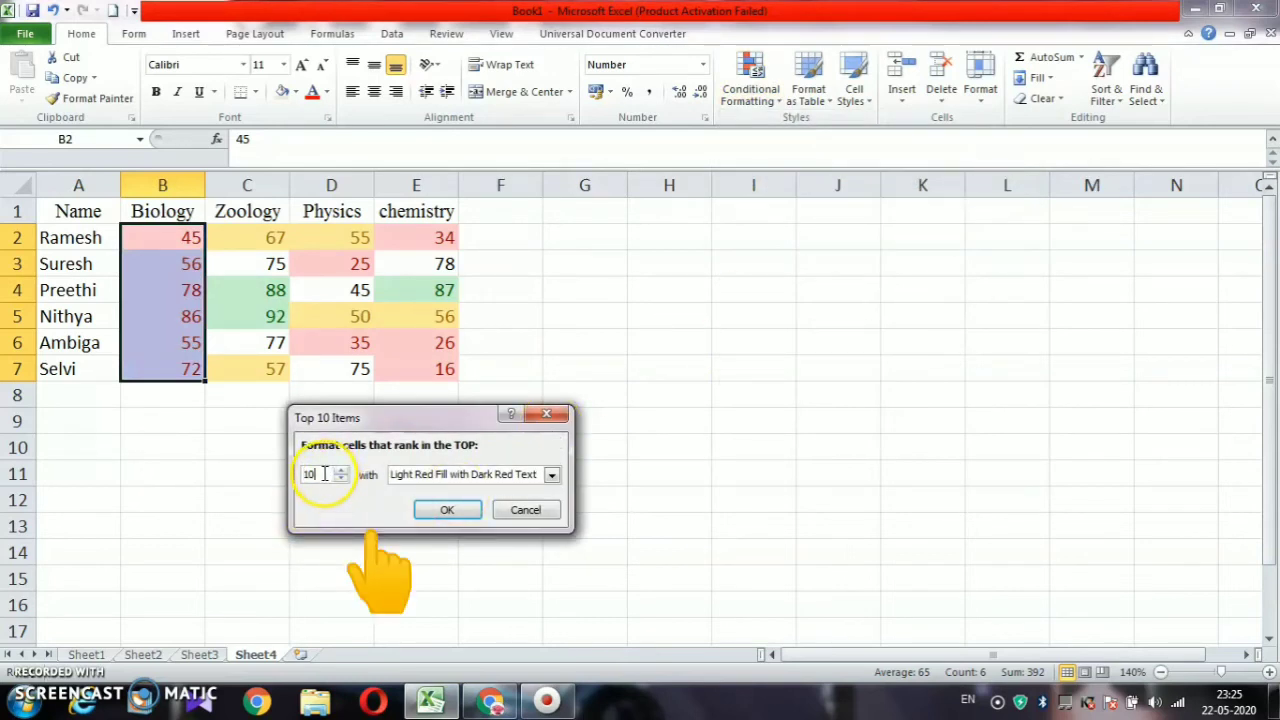
key("BackSpace")
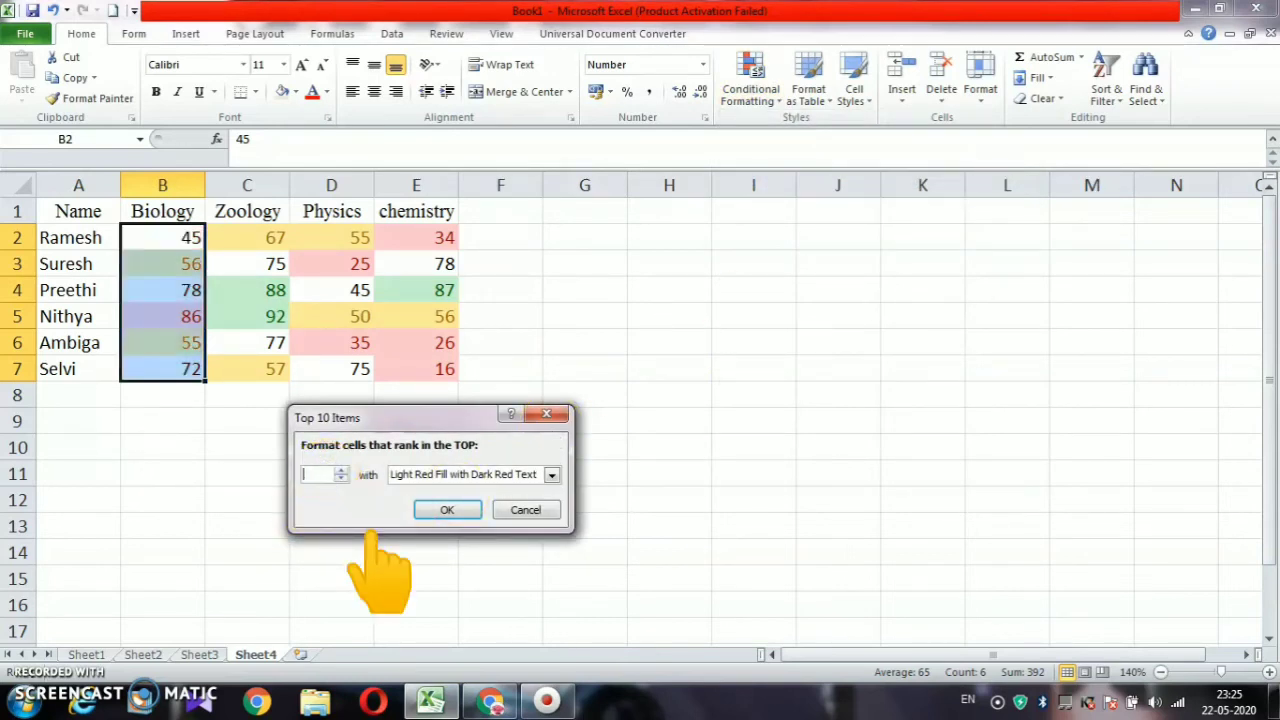
key("BackSpace")
type("2")
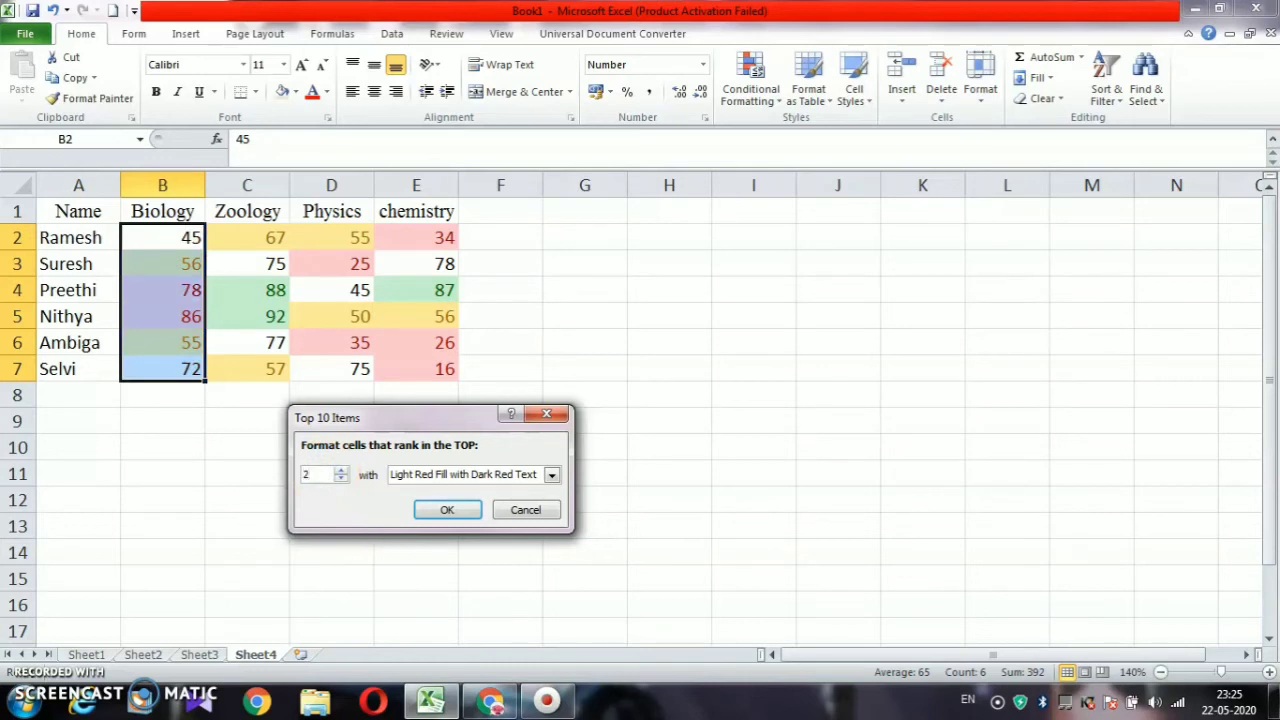
left_click(552, 475)
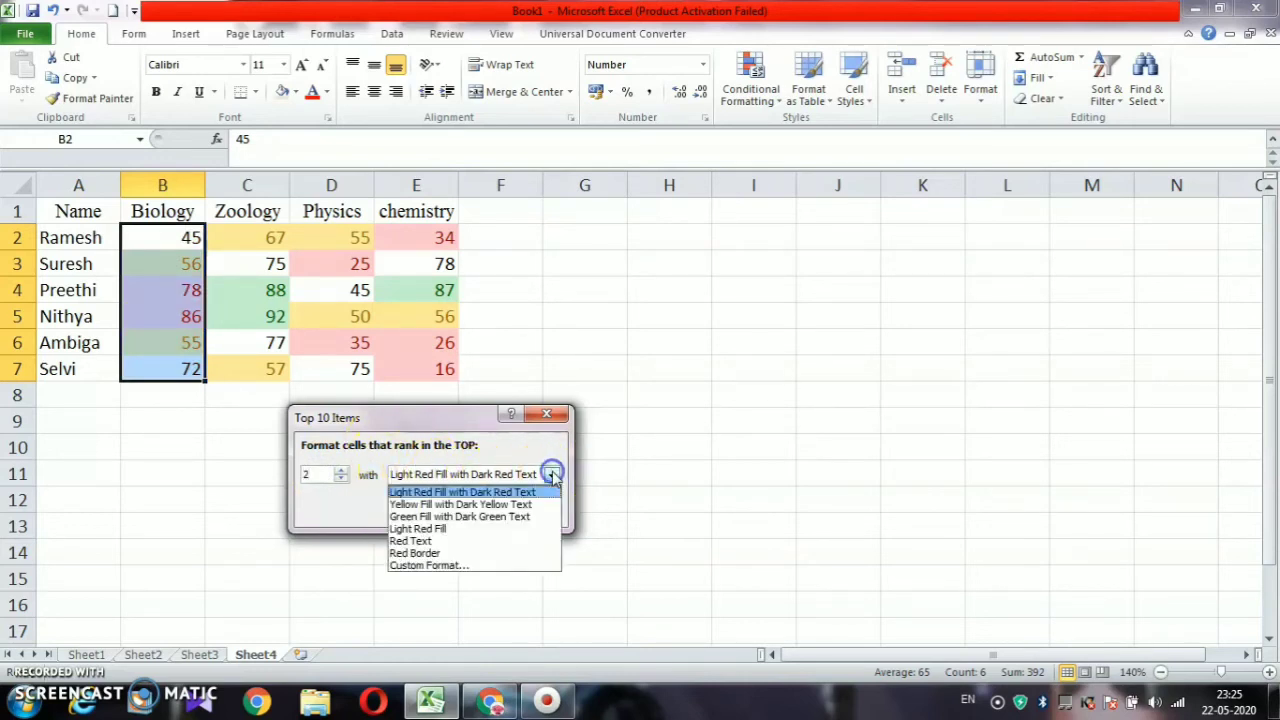
left_click(453, 517)
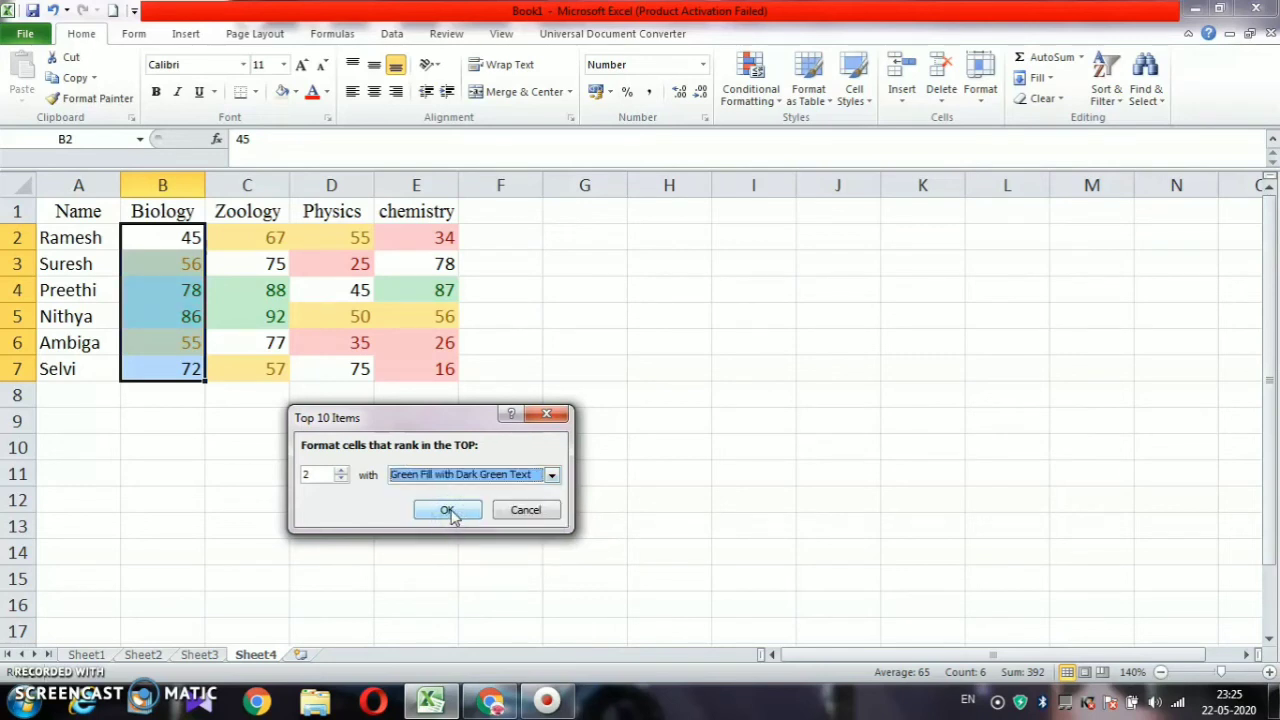
left_click(449, 511)
left_click(286, 494)
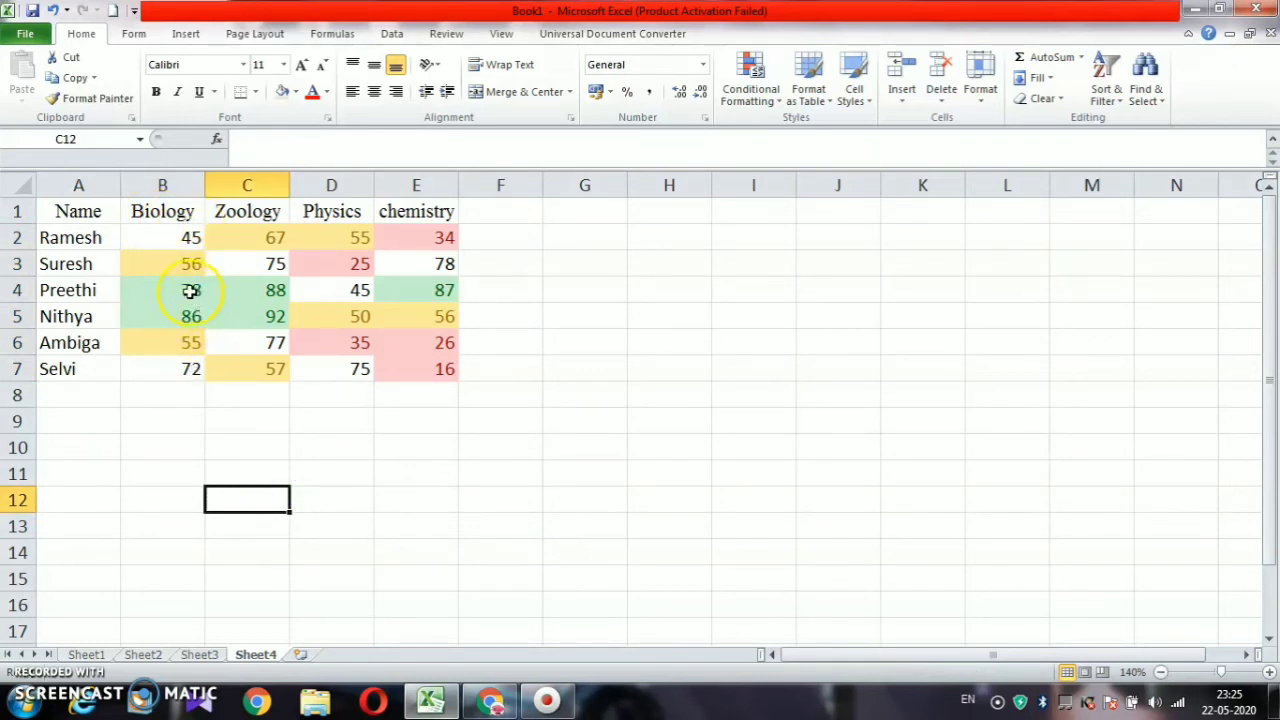
Undo the previous top-2 colour rule on the Biology marks
left_click_drag(163, 283, 194, 308)
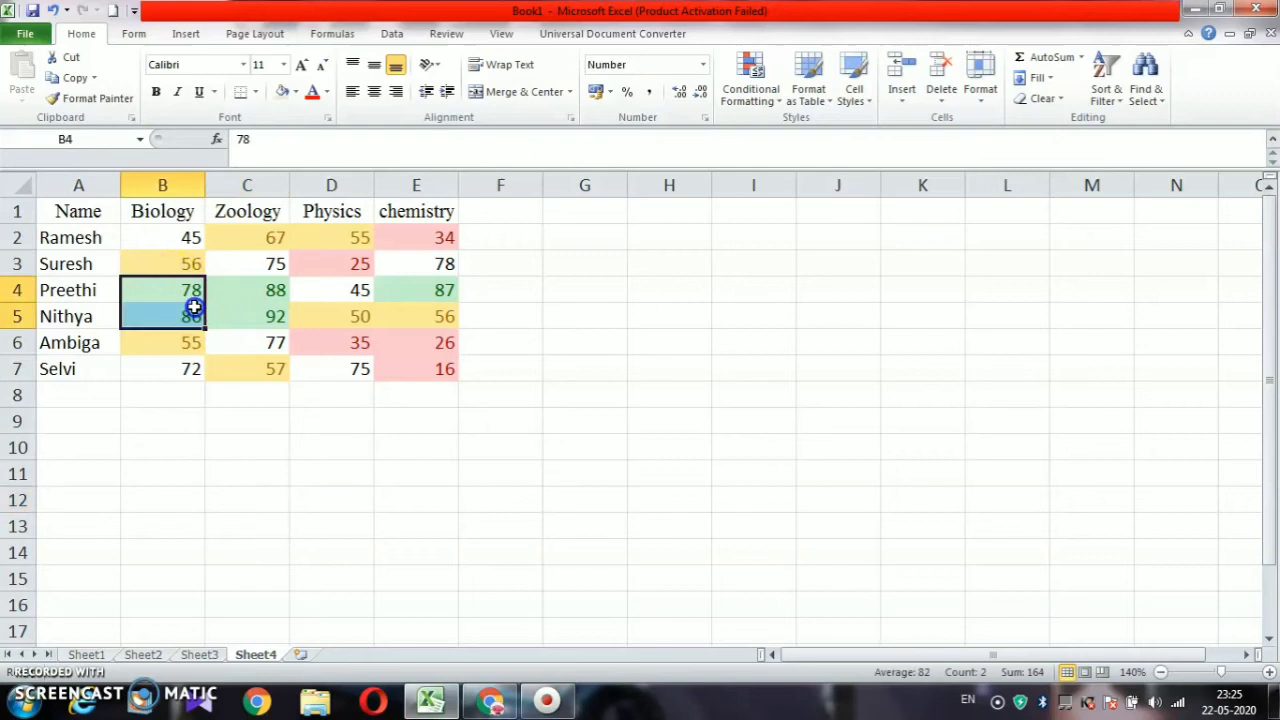
left_click(291, 433)
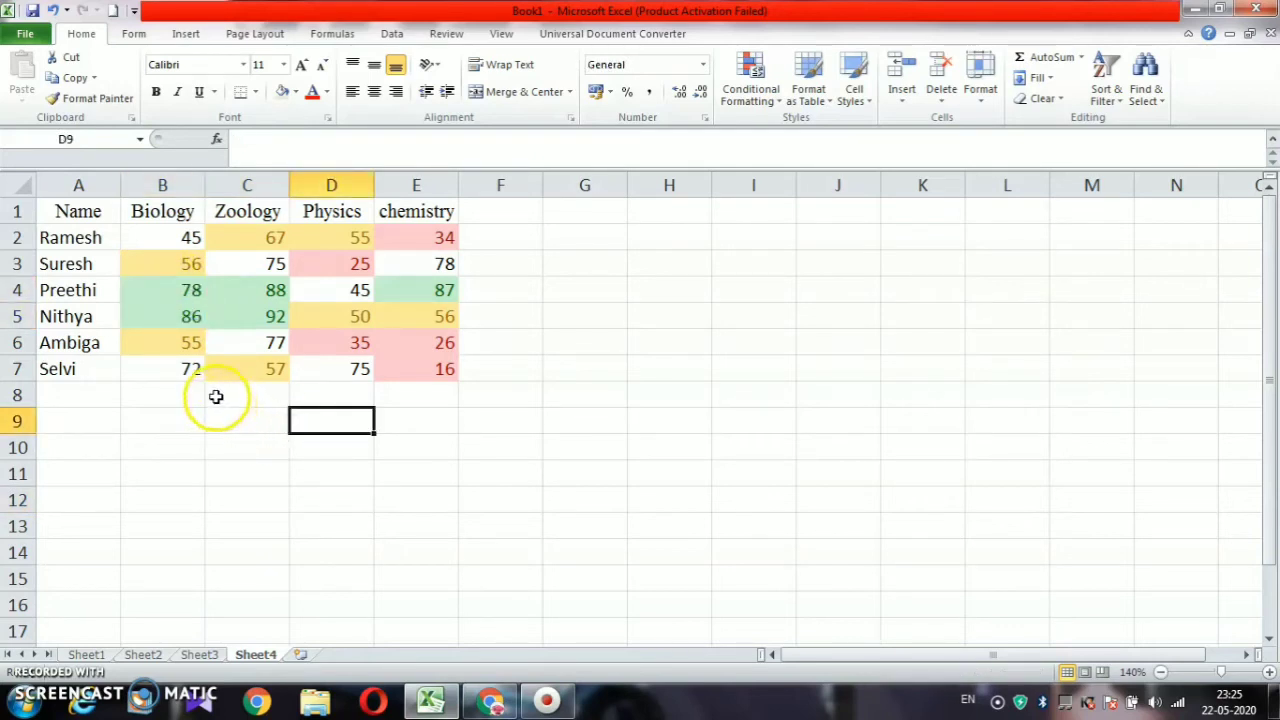
left_click(175, 392)
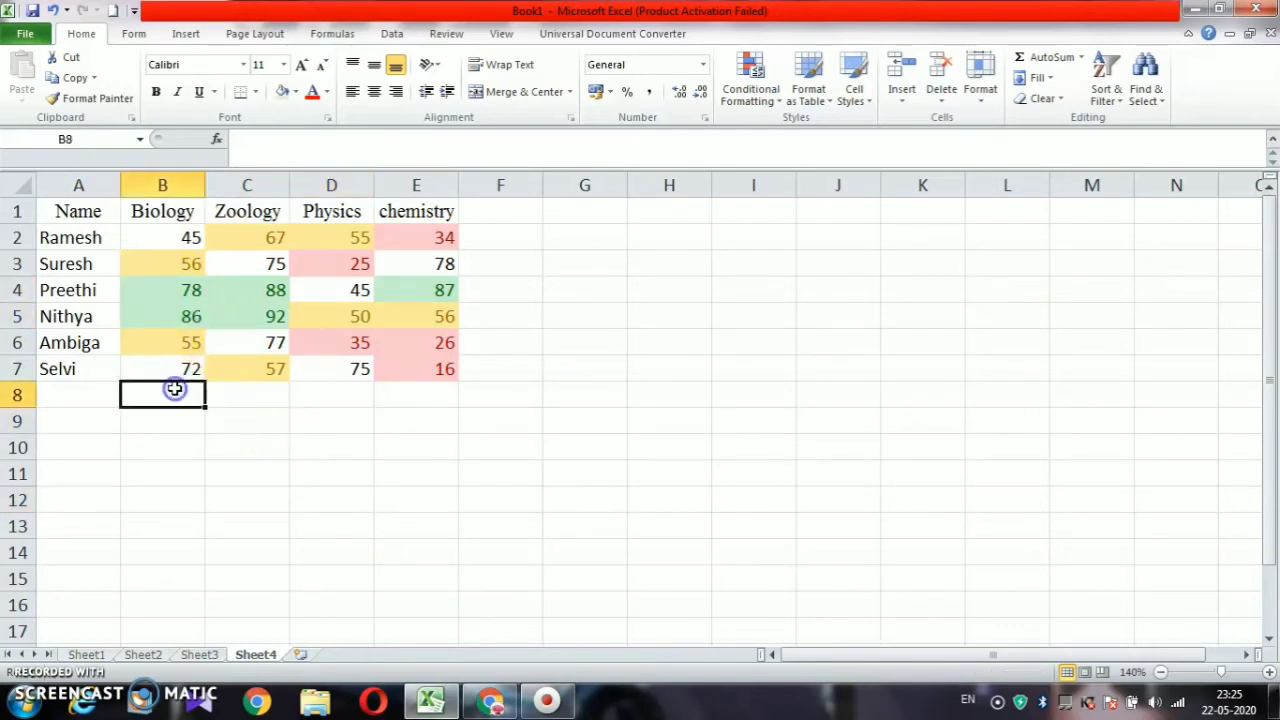
key("ctrl+z")
key("ctrl+z")
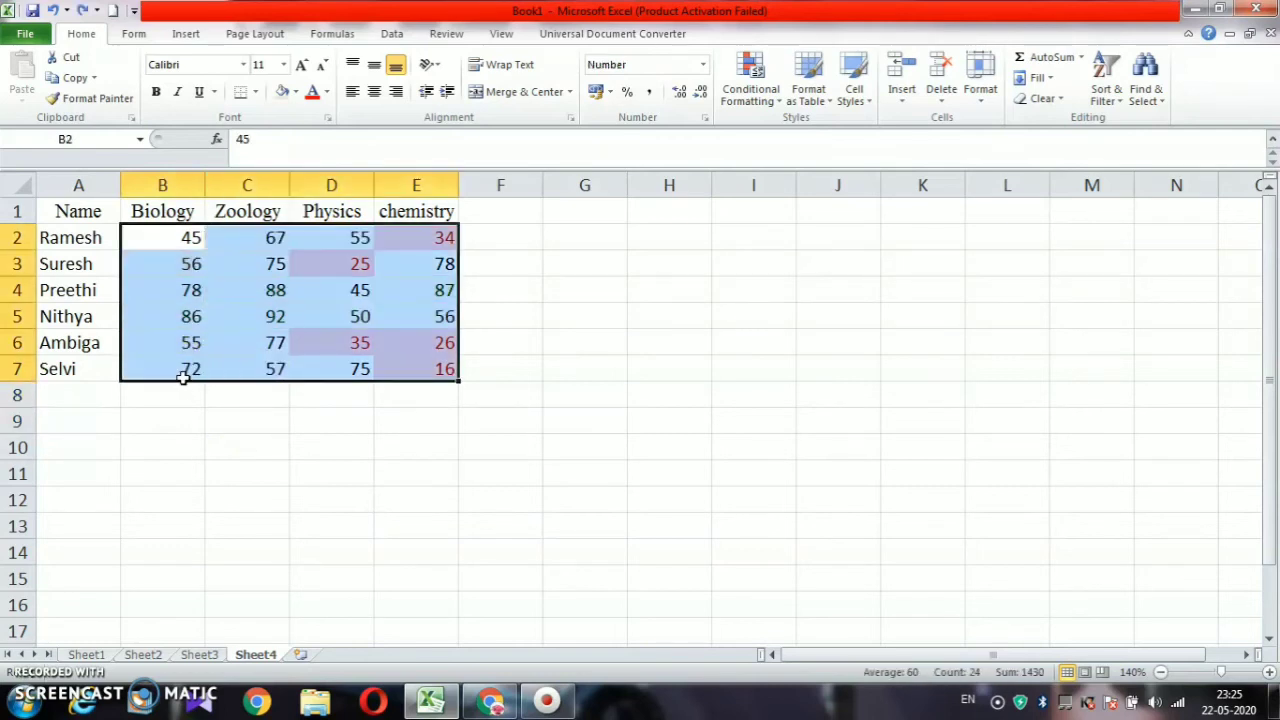
left_click(286, 406)
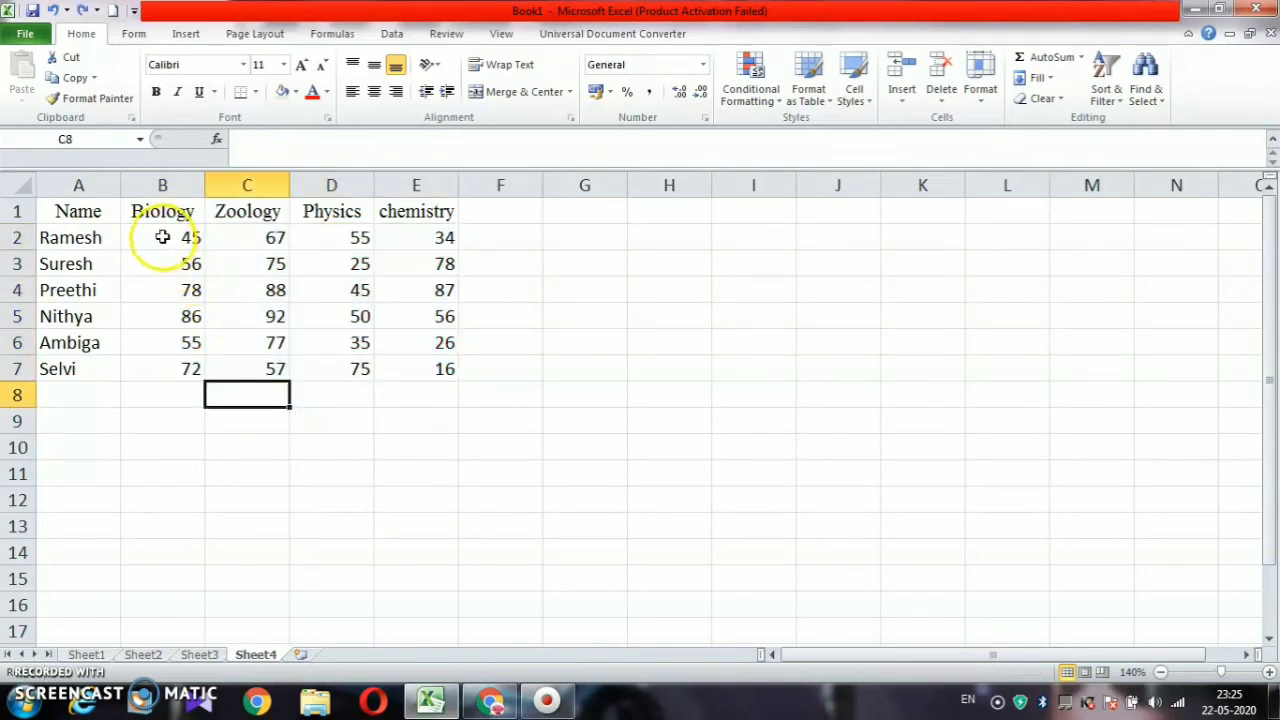
Apply a Top 3 Items rule to B2:B7 with Green Fill and Dark Green Text
left_click_drag(163, 237, 160, 365)
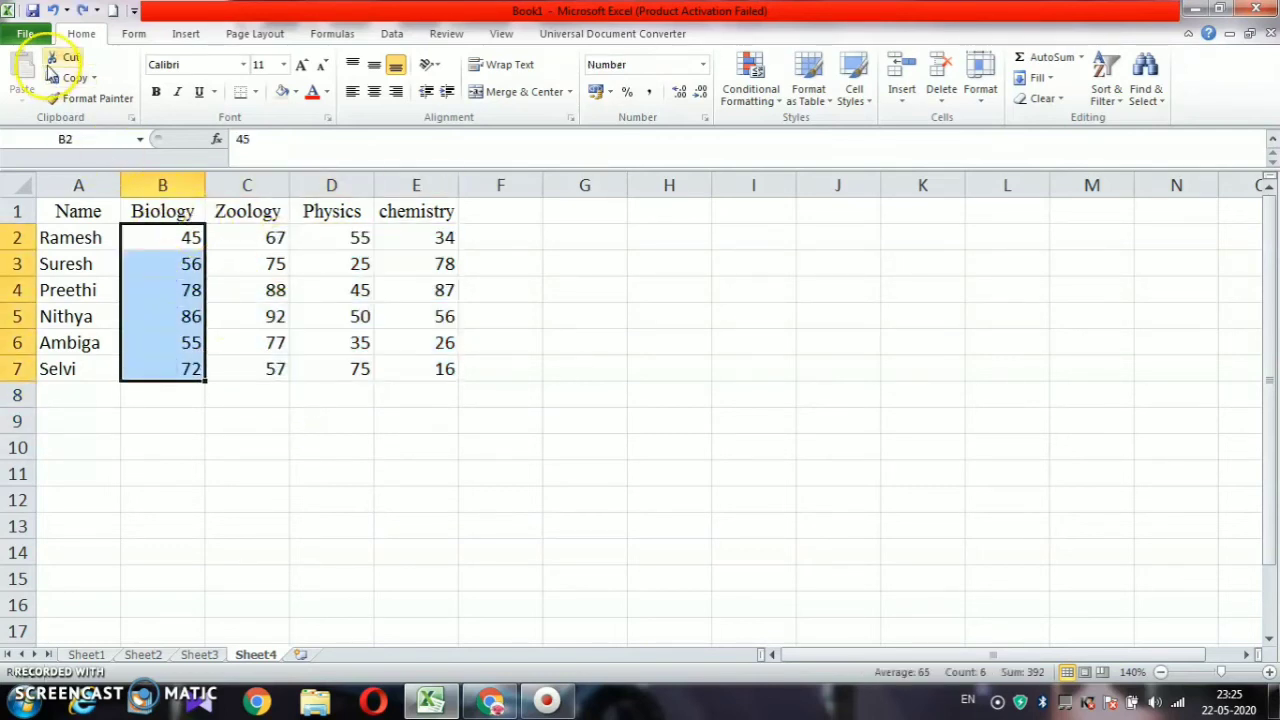
left_click(750, 75)
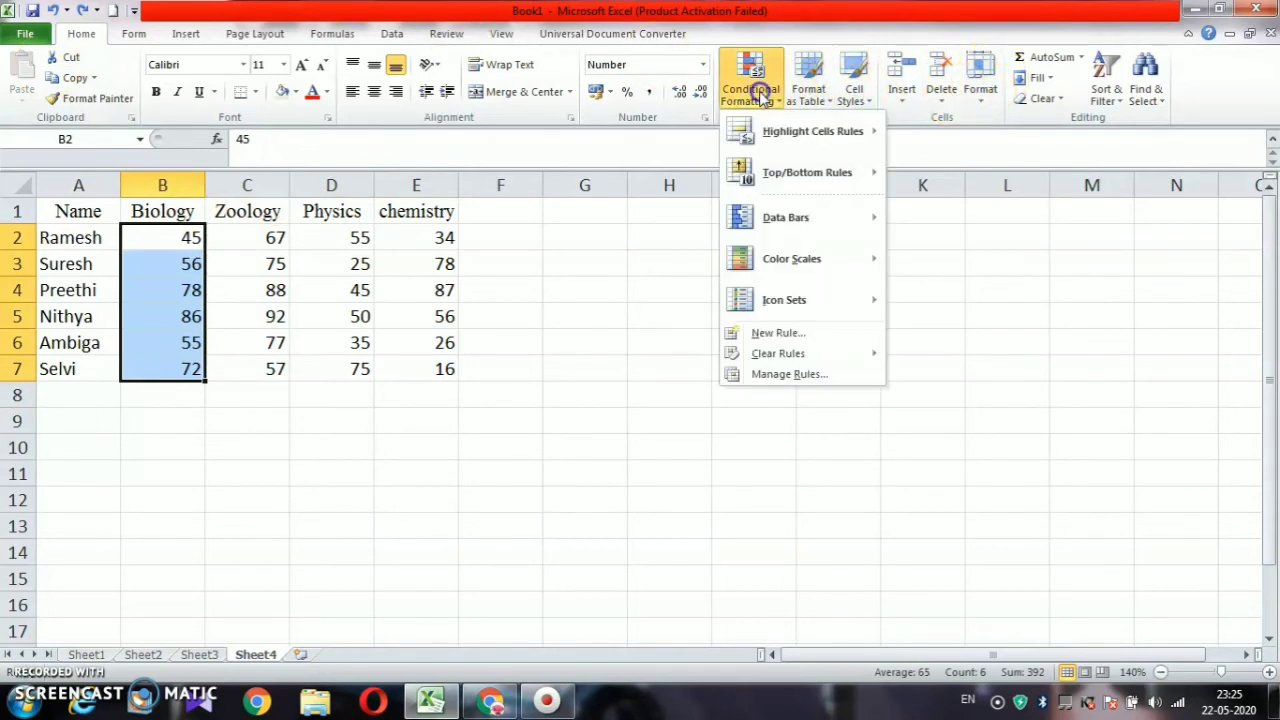
mouse_move(783, 172)
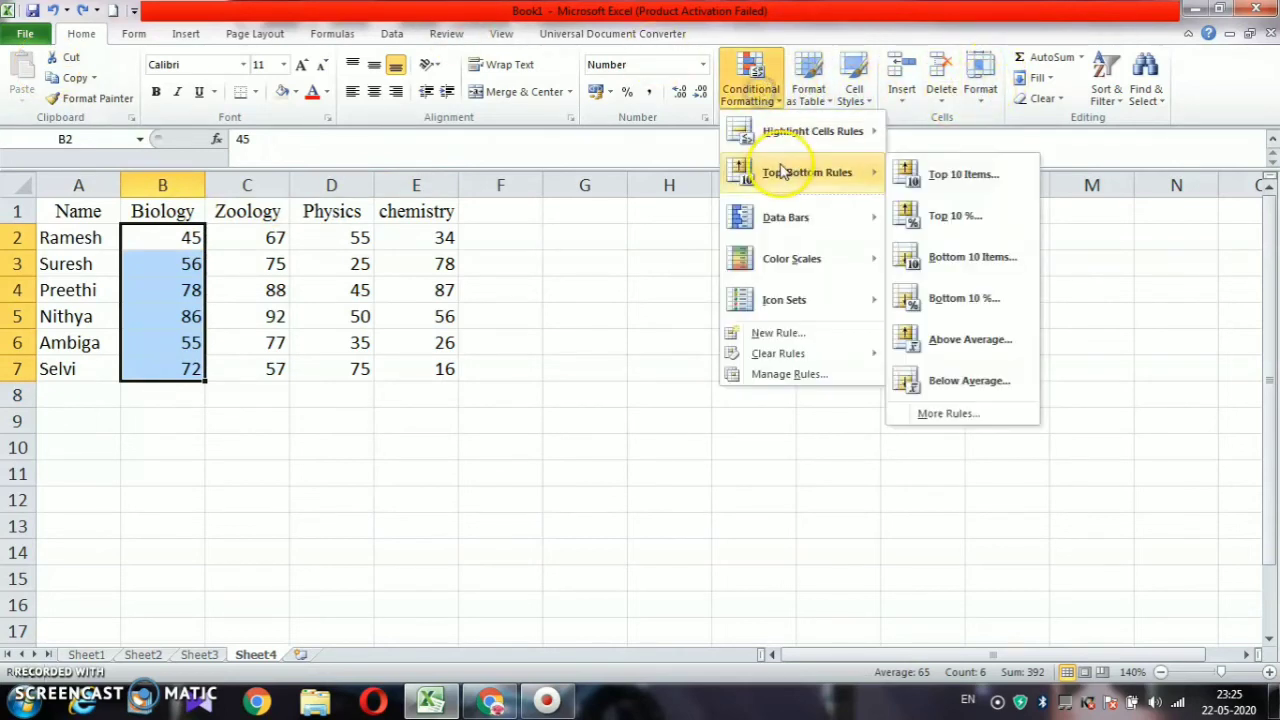
left_click(948, 176)
left_click(326, 474)
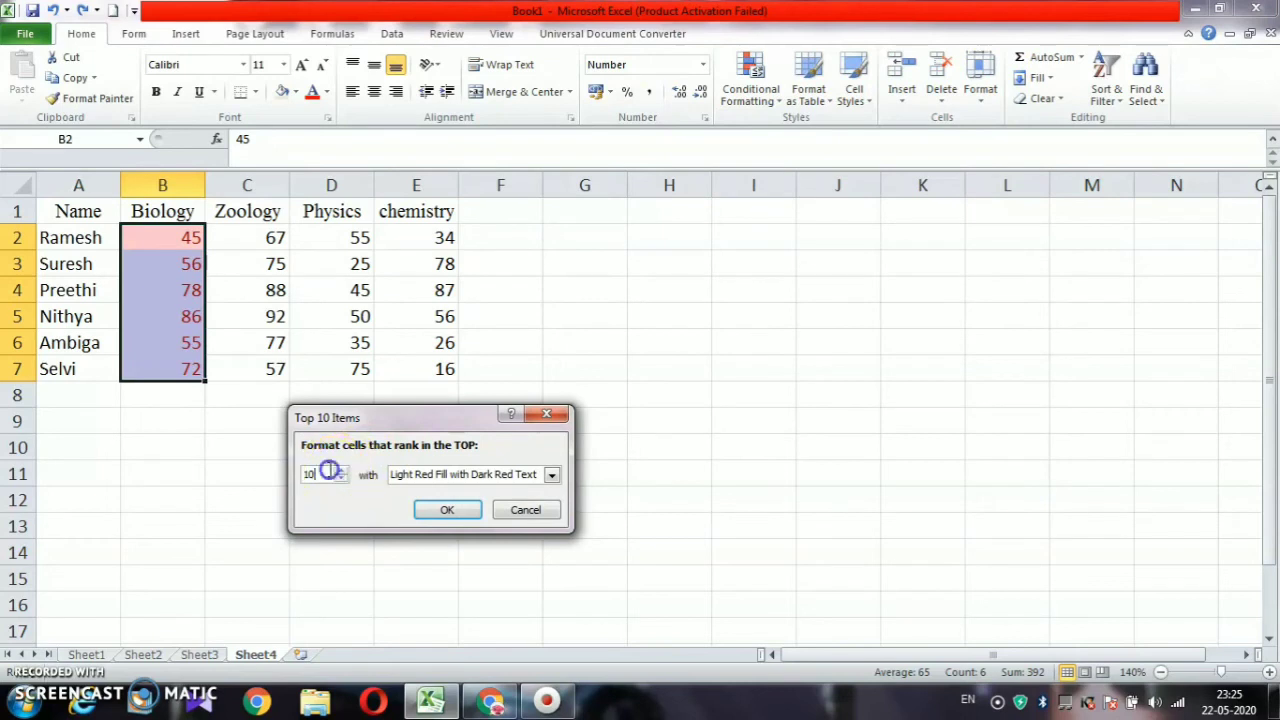
key("BackSpace")
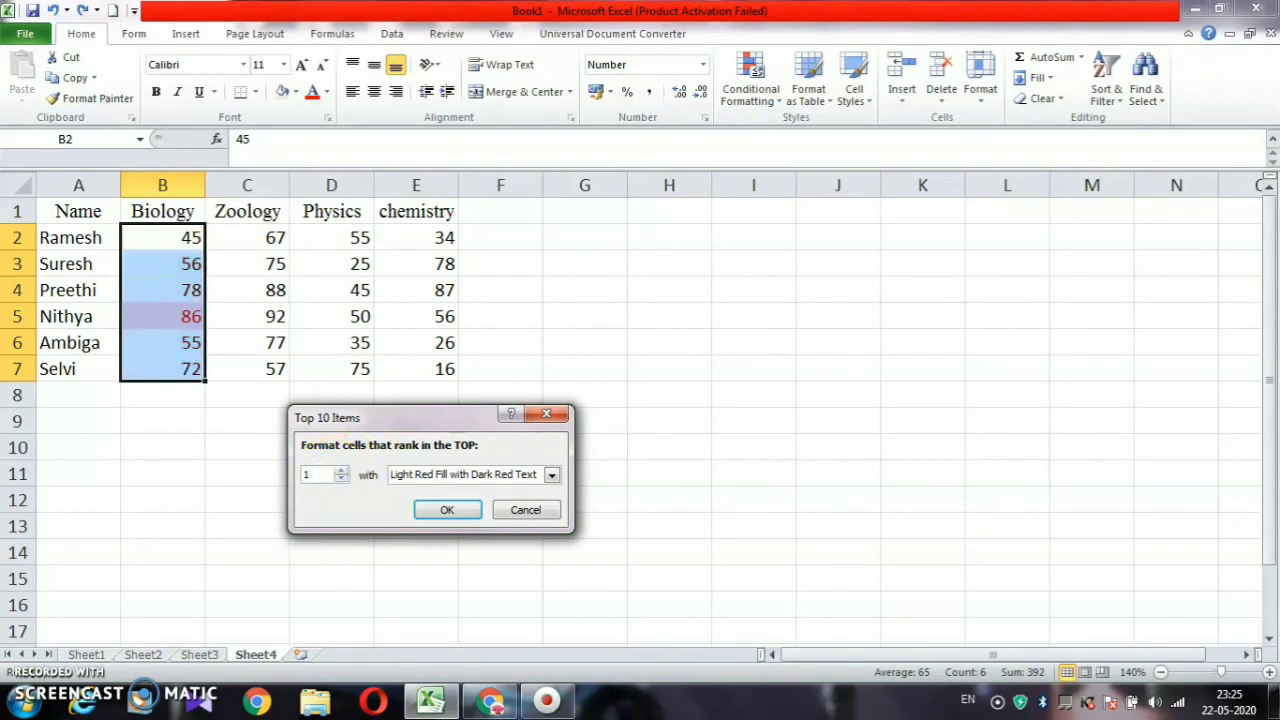
type("3")
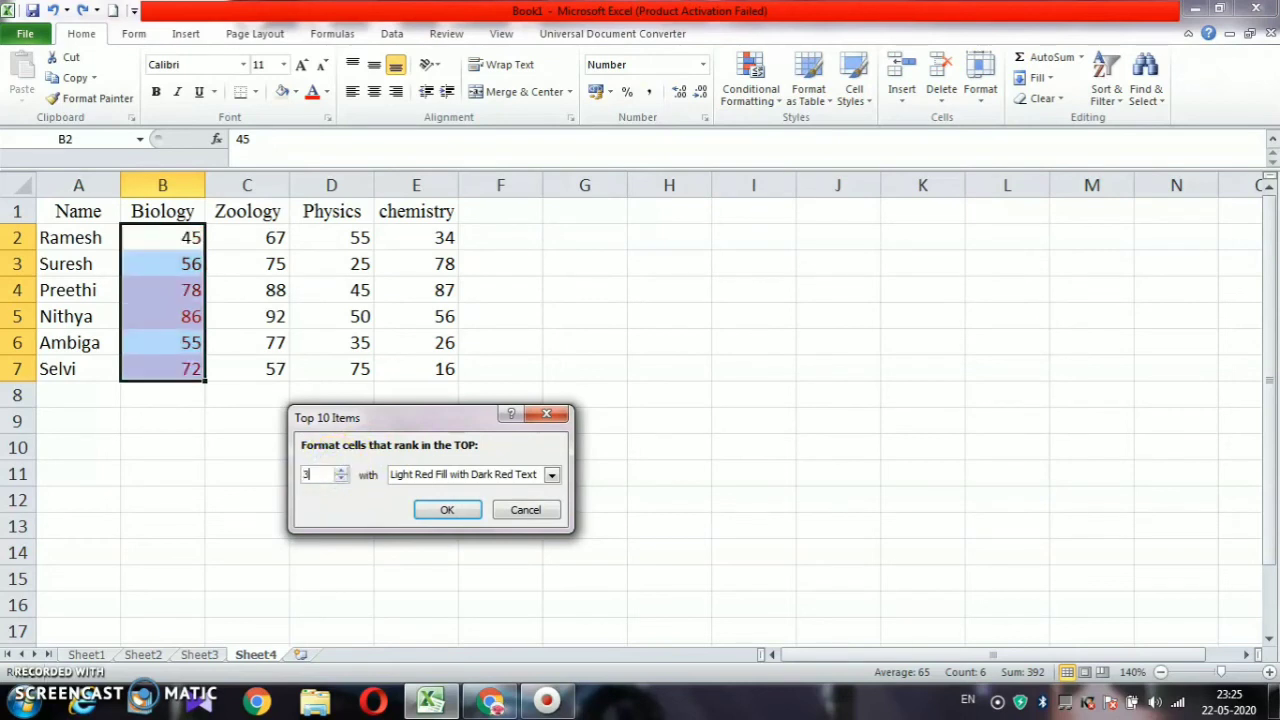
left_click(551, 475)
left_click(485, 515)
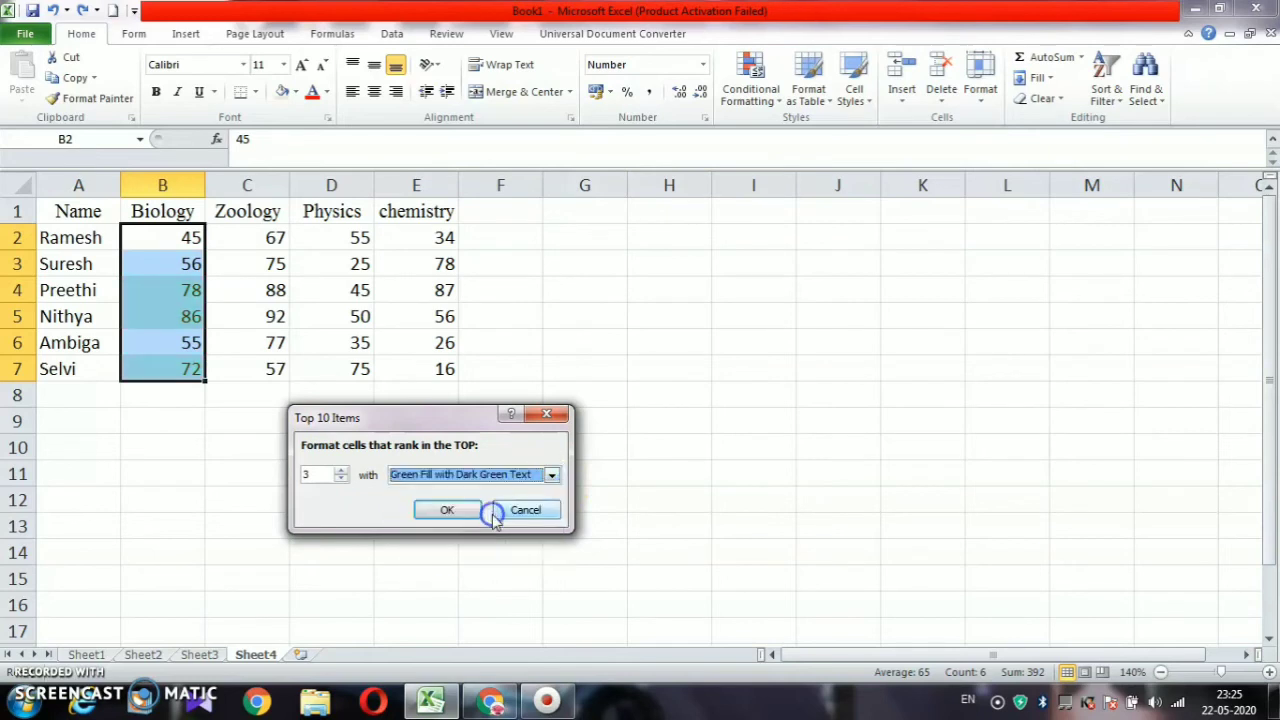
left_click(447, 510)
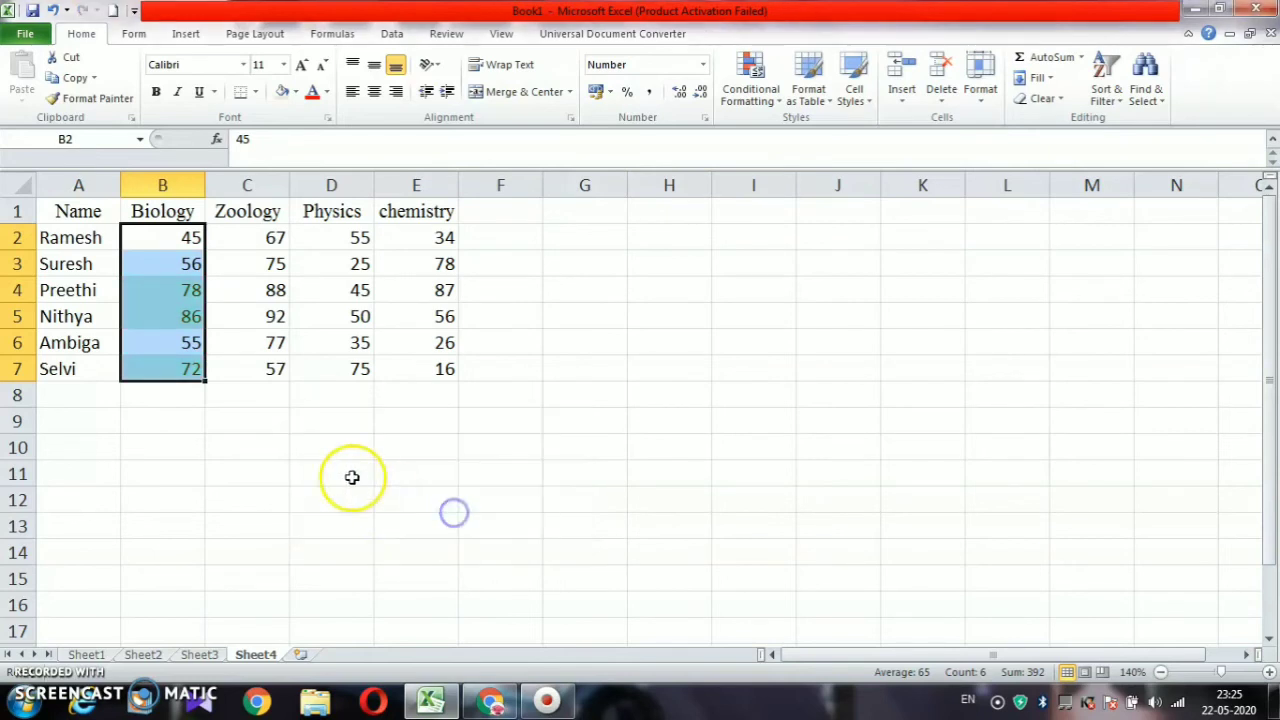
left_click(349, 473)
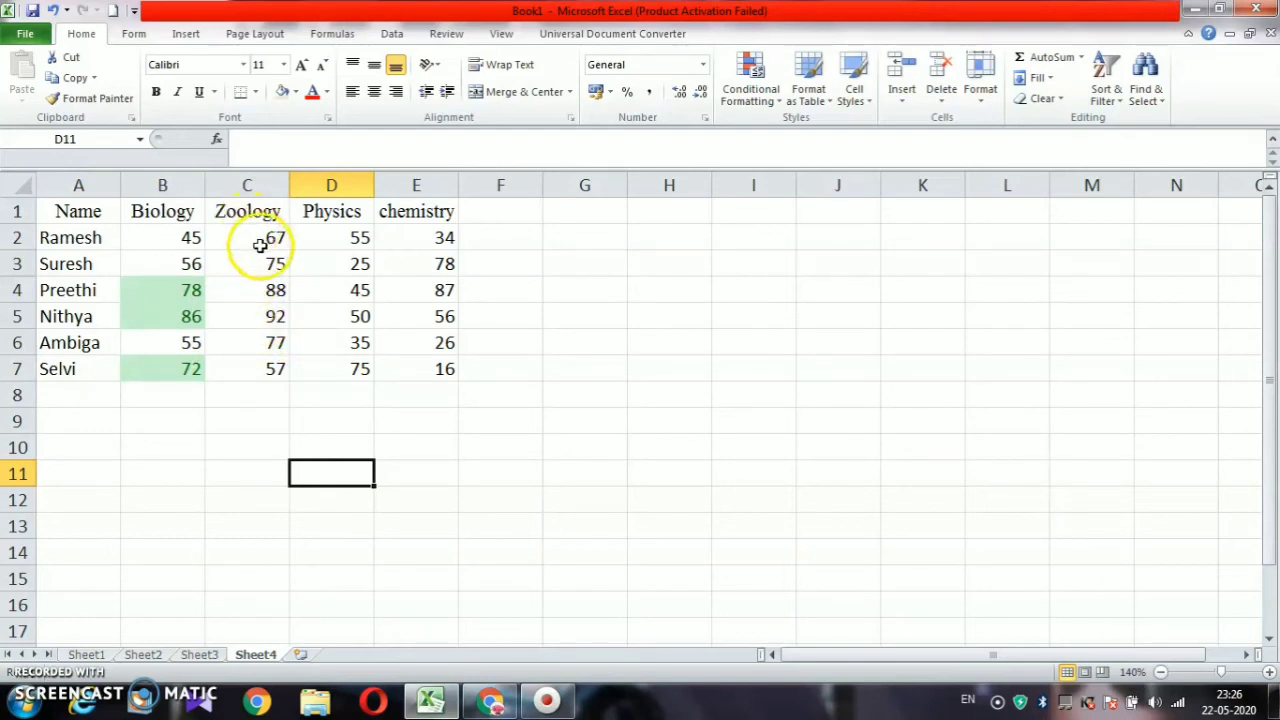
Apply the gradient Red Data Bar to the Zoology marks C2:C7
left_click_drag(258, 237, 266, 366)
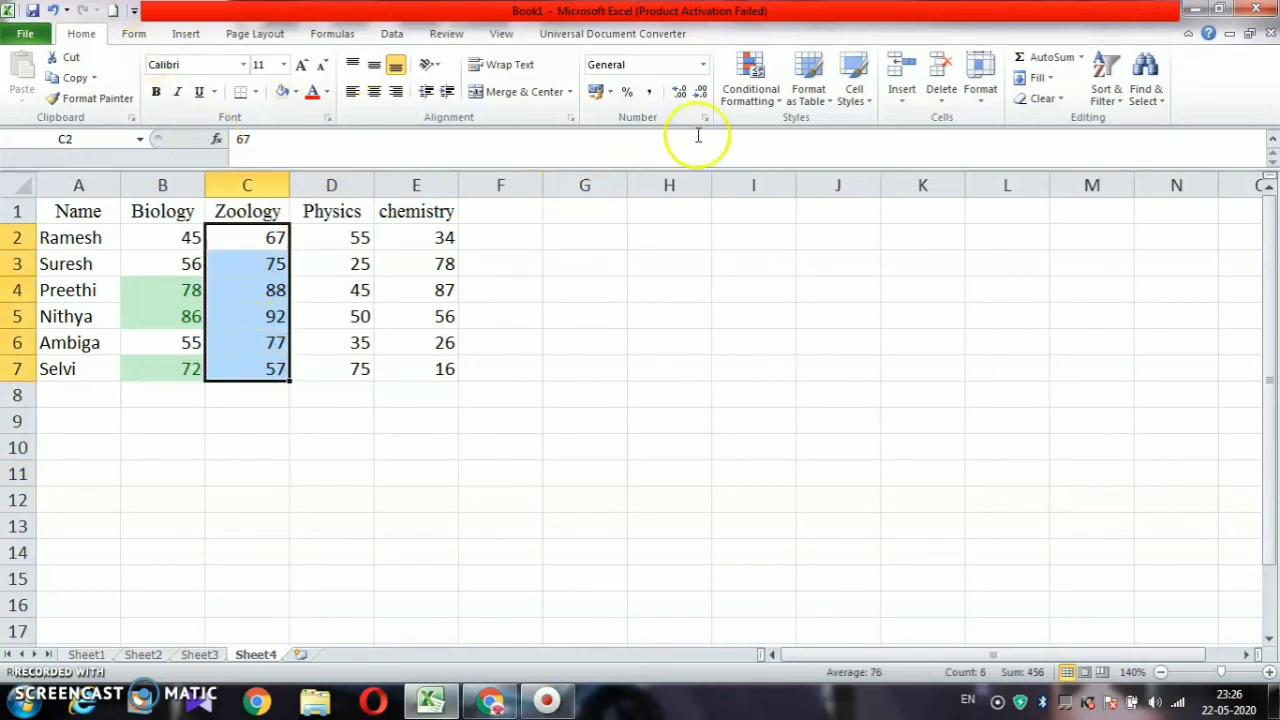
left_click(766, 110)
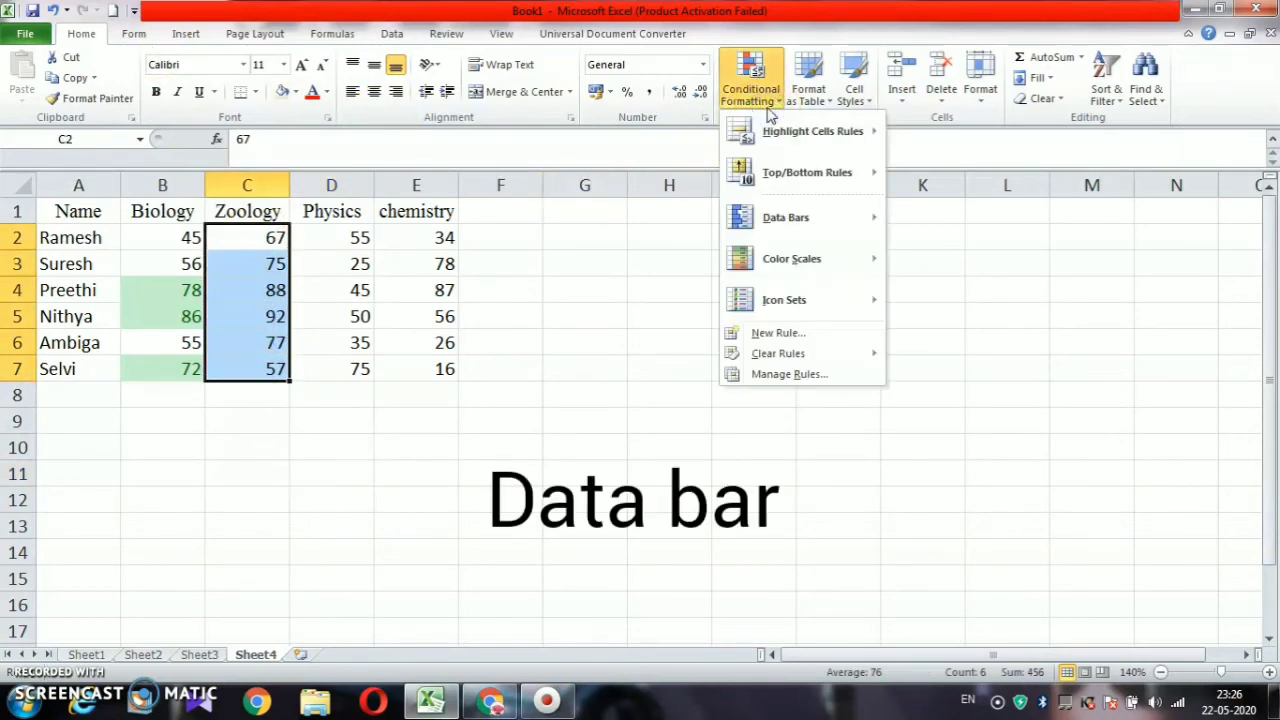
left_click(785, 219)
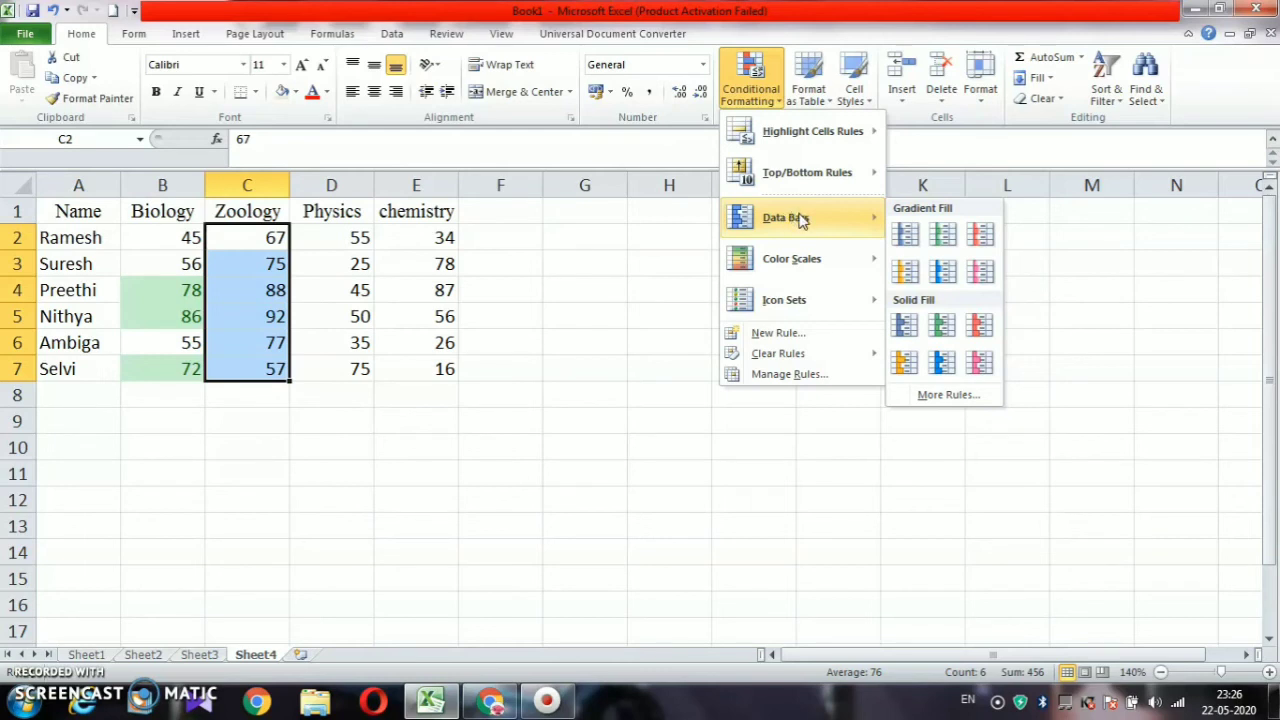
left_click(977, 244)
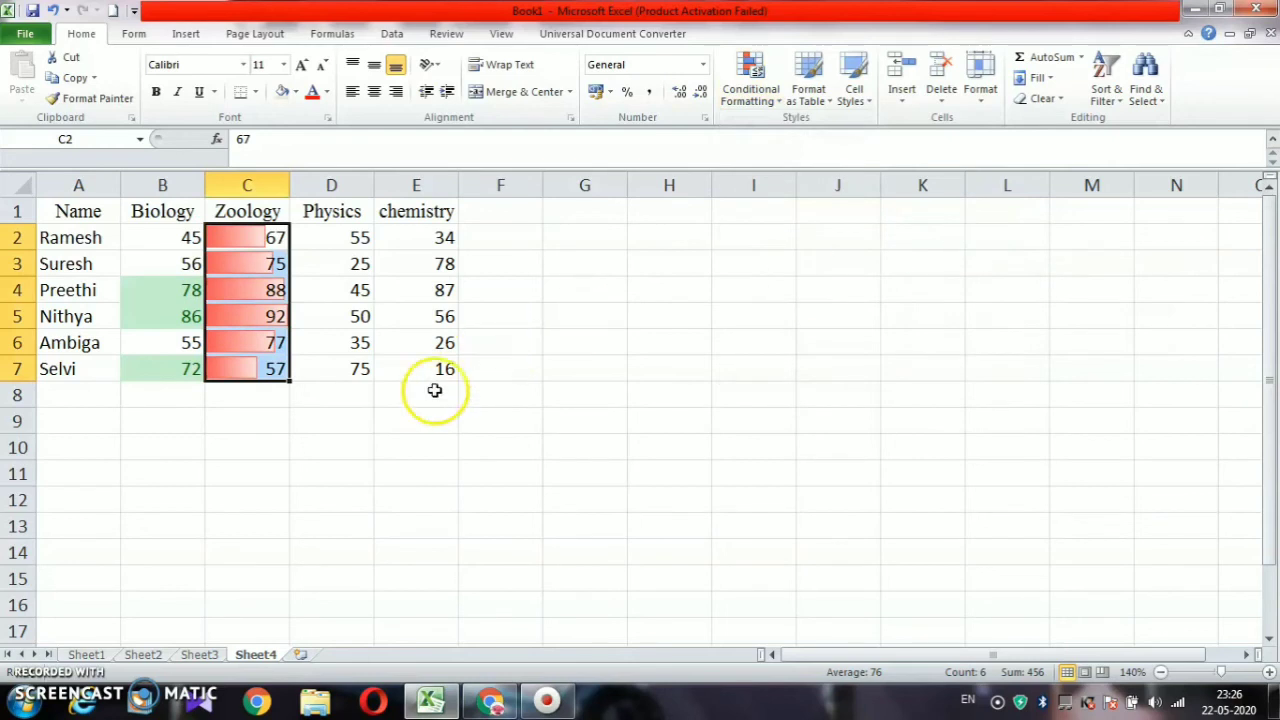
left_click(263, 418)
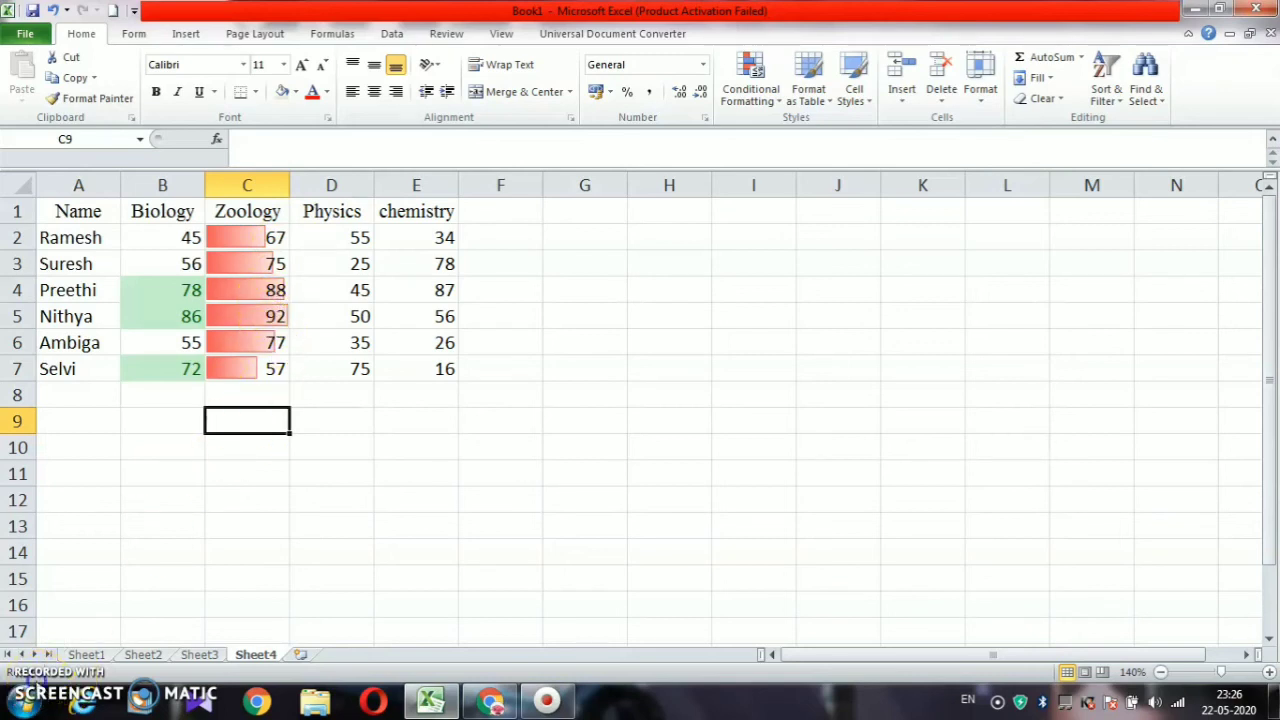
Apply the 3 Arrows (Colored) icon set to the Physics marks in D2:D7
left_click_drag(331, 237, 309, 384)
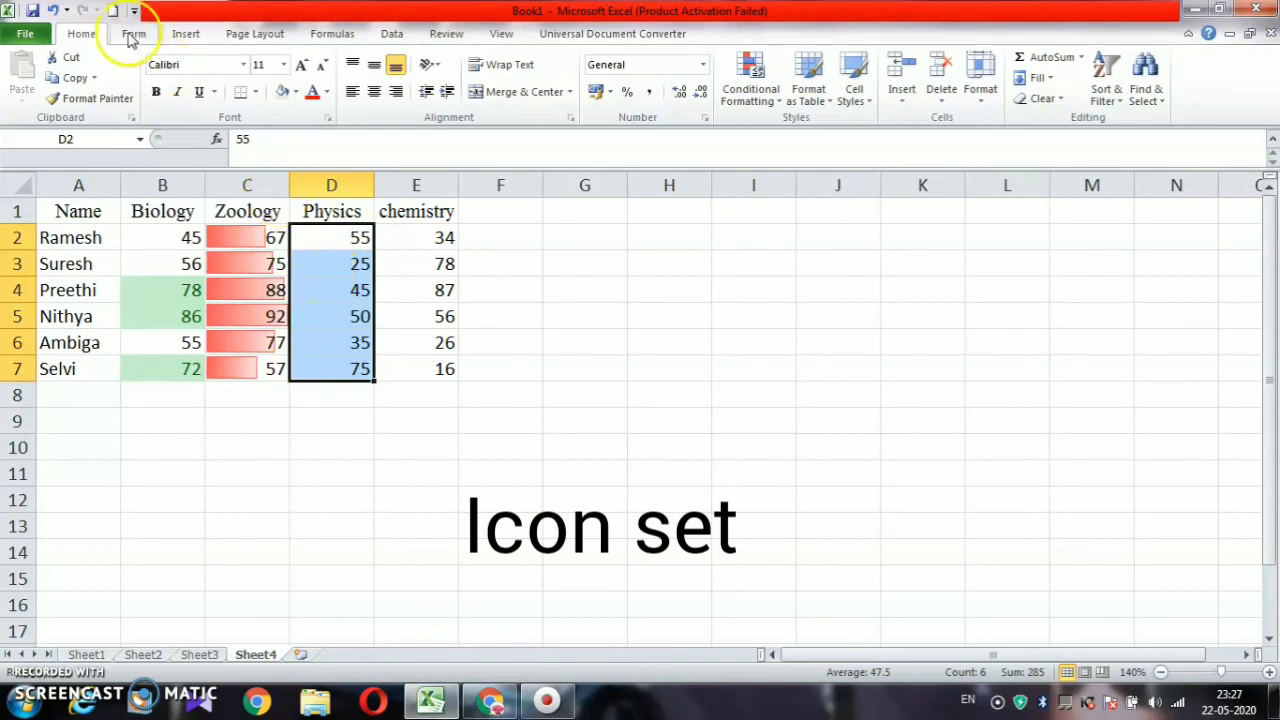
left_click(777, 106)
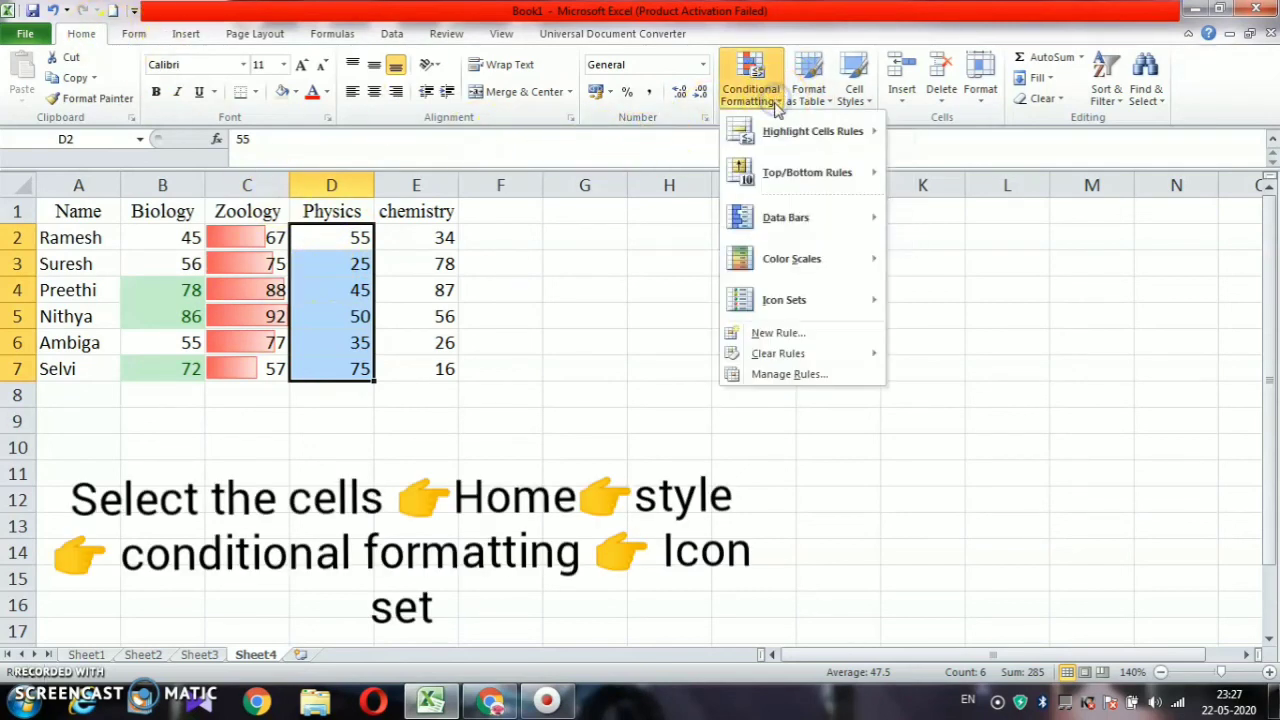
mouse_move(797, 299)
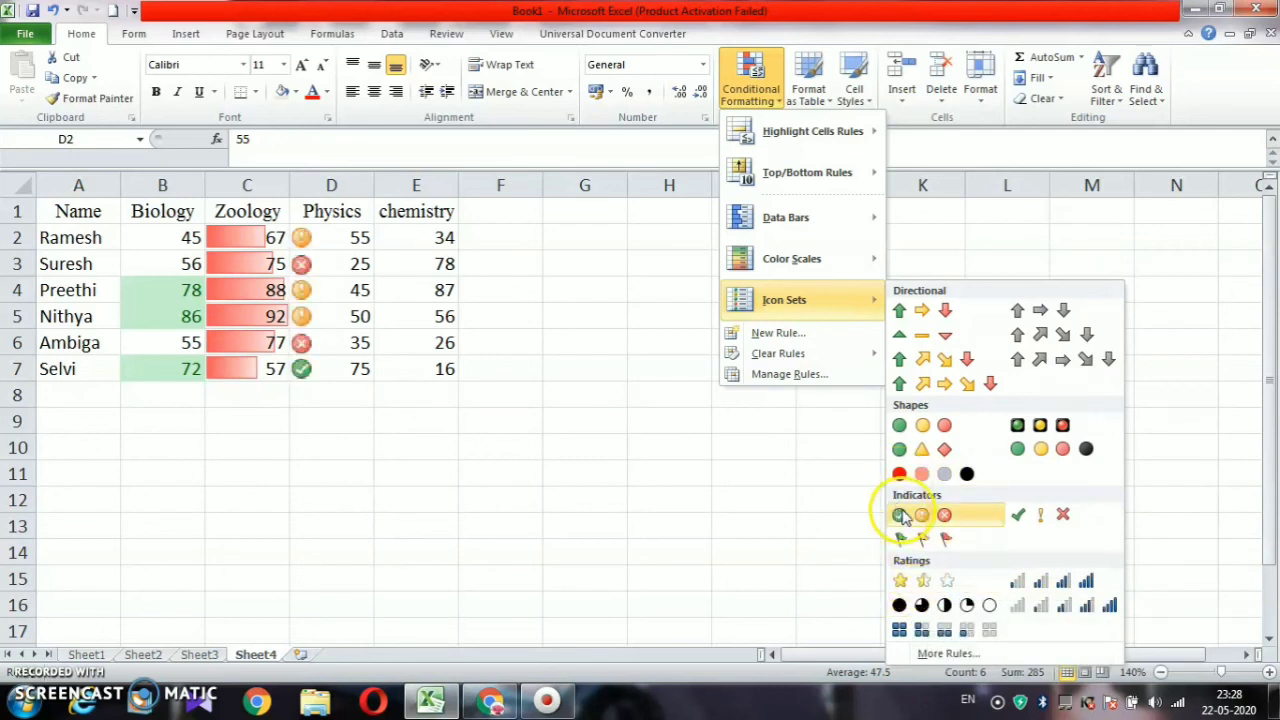
left_click(906, 308)
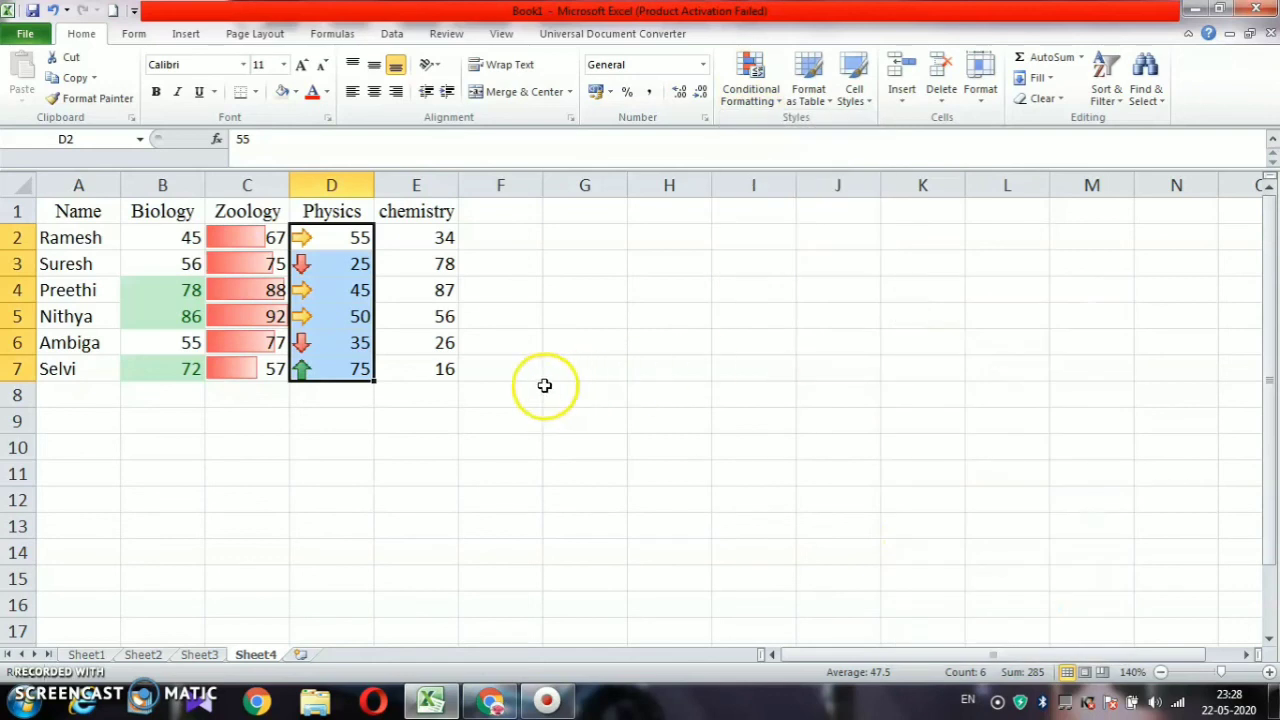
left_click(416, 364)
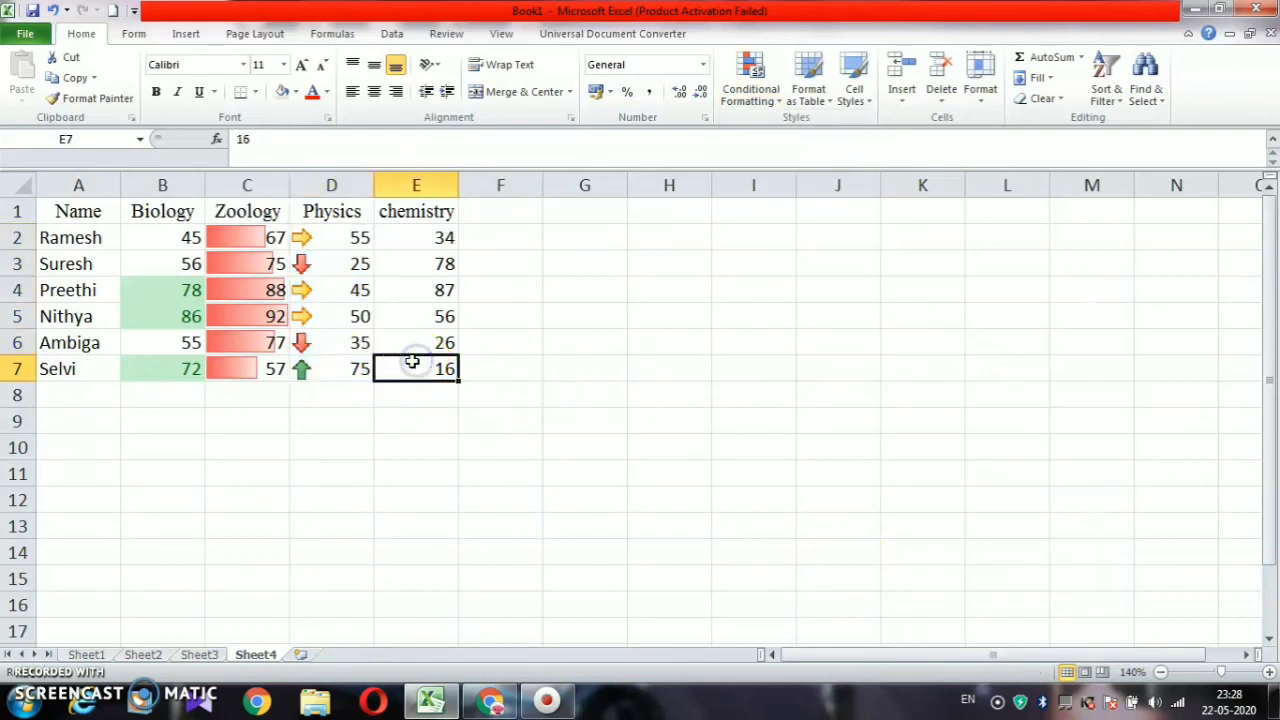